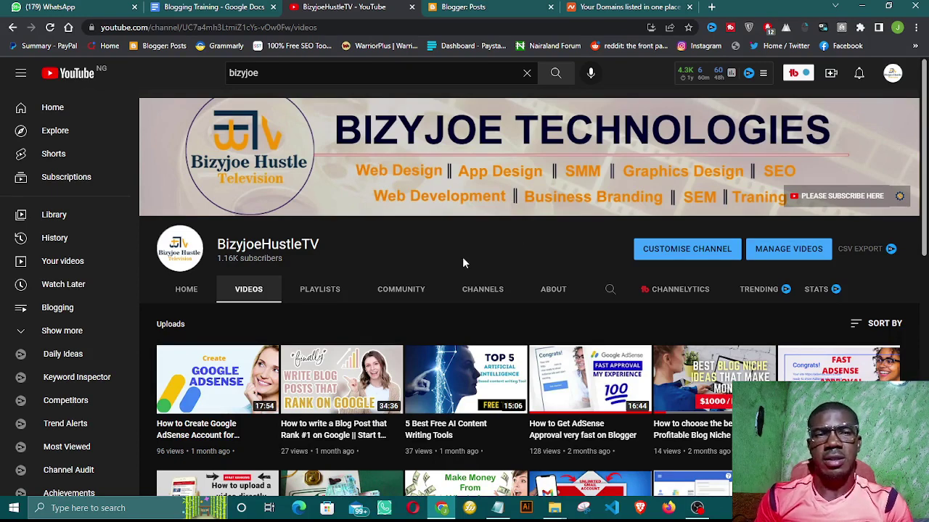
# Step: Switch to the Blogger posts page and open the live ArsenalGist blog in a new browser tab
pyautogui.click(468, 9)
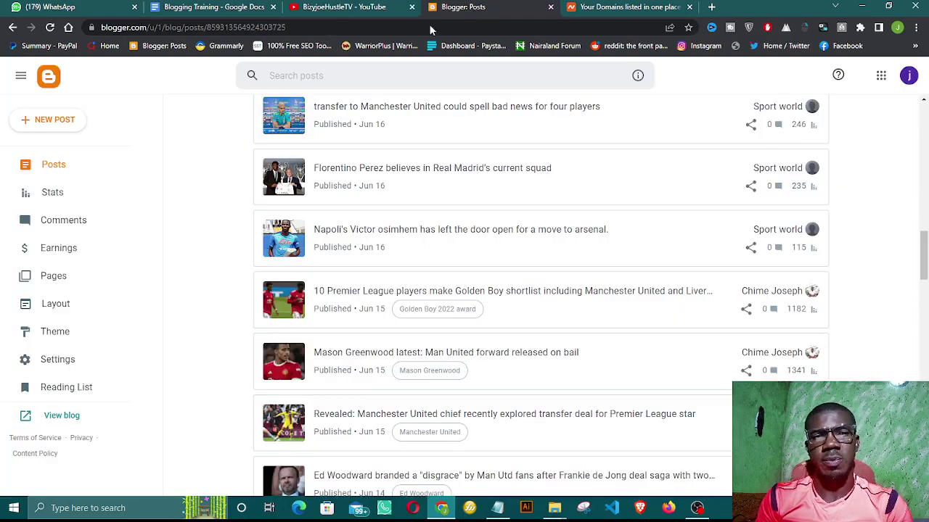
pyautogui.rightClick(53, 418)
pyautogui.click(132, 310)
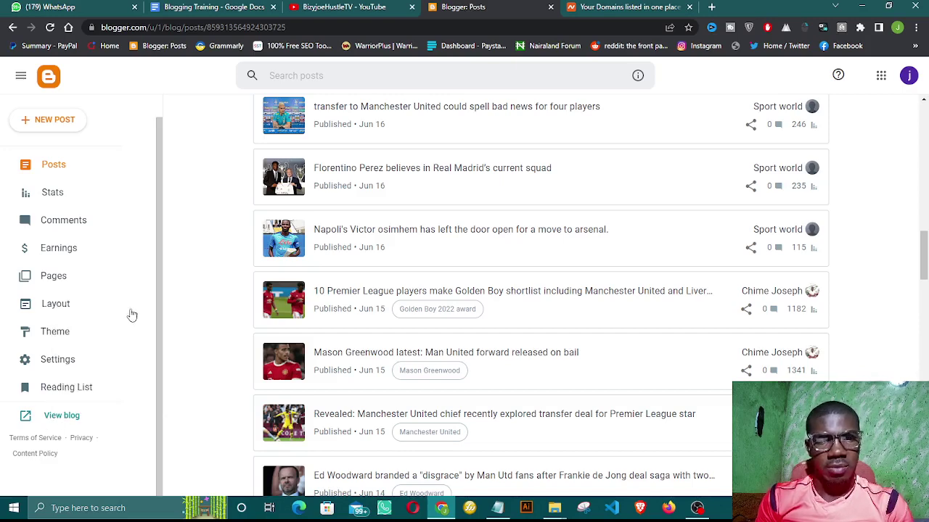
pyautogui.click(551, 6)
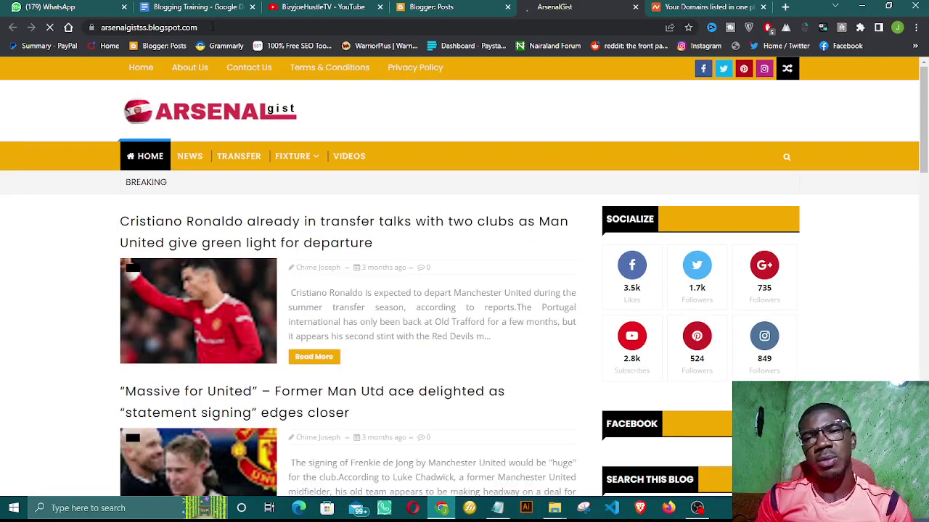
# Step: Switch to the BizyjoeHustleTV YouTube channel and look through its uploaded videos on blogging, AdSense and WhatsApp
pyautogui.click(312, 7)
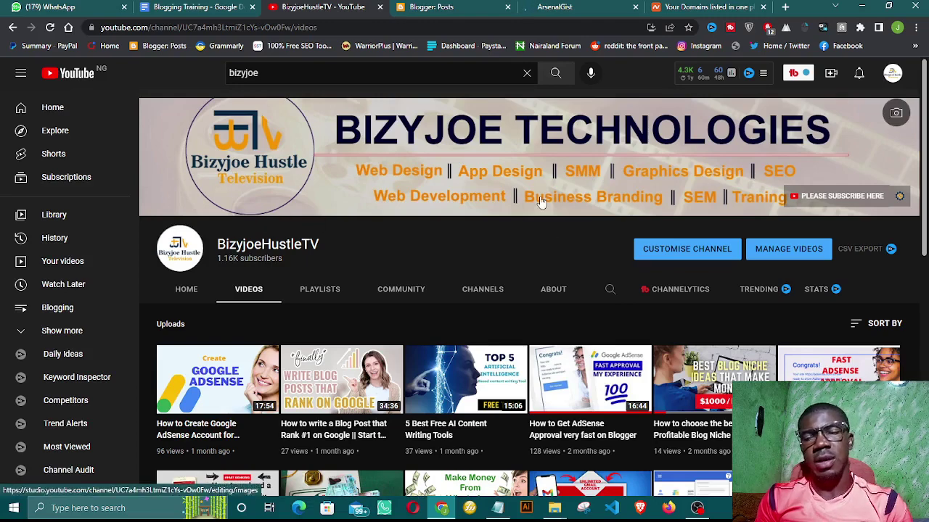
pyautogui.scroll(-2, 463, 247)
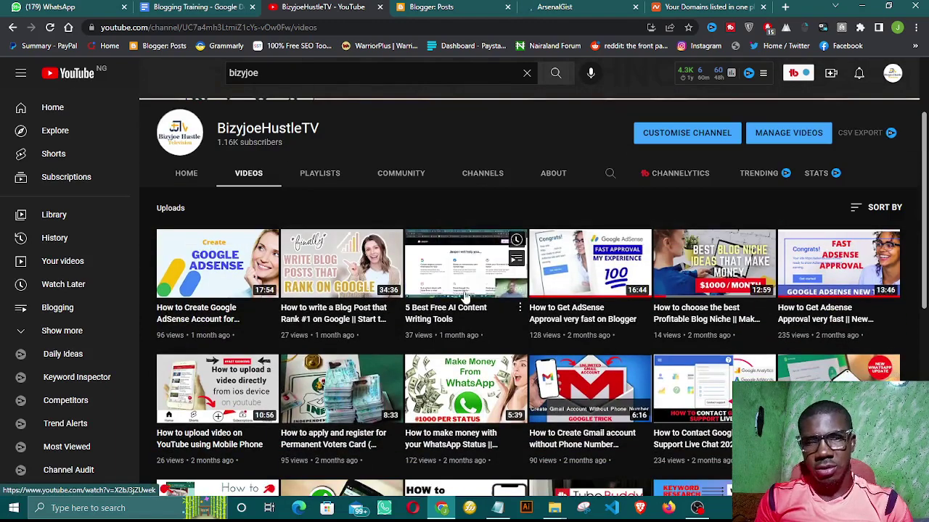
pyautogui.moveTo(533, 303)
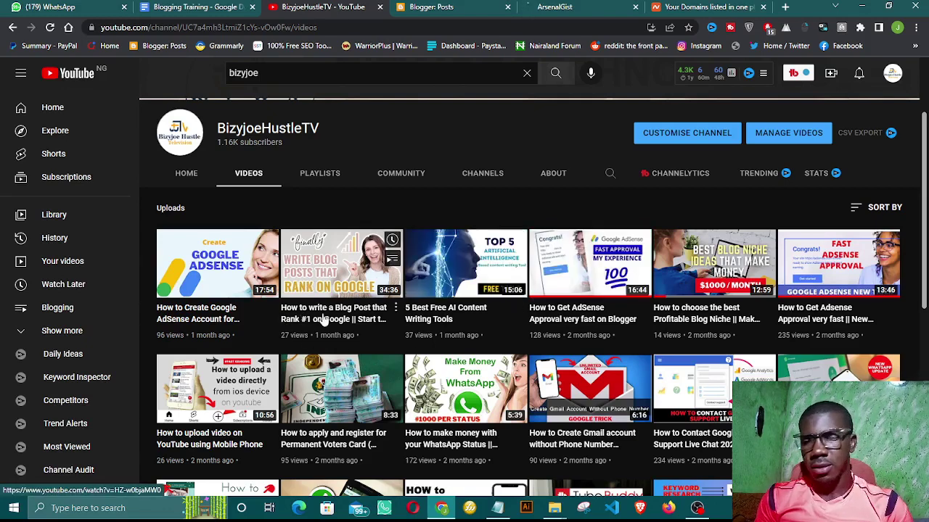
pyautogui.scroll(-3, 561, 350)
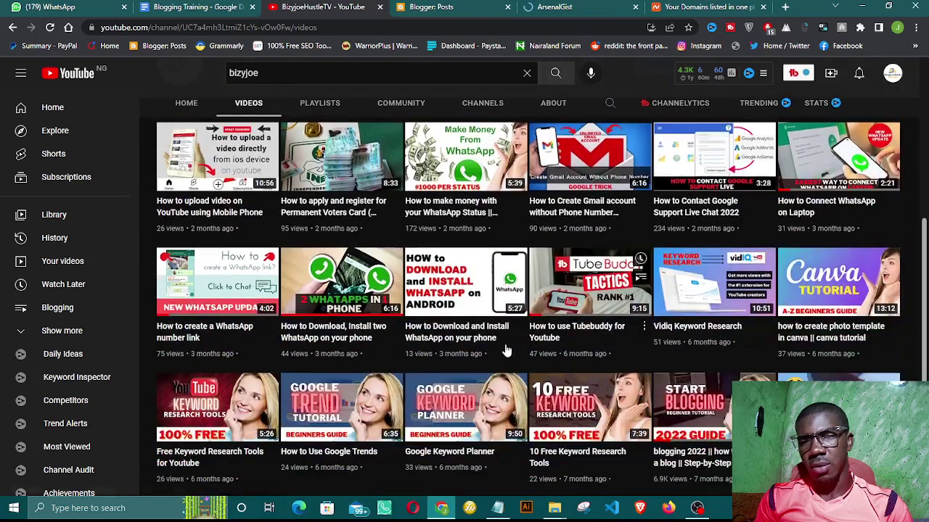
pyautogui.scroll(2, 504, 352)
pyautogui.scroll(5, 484, 347)
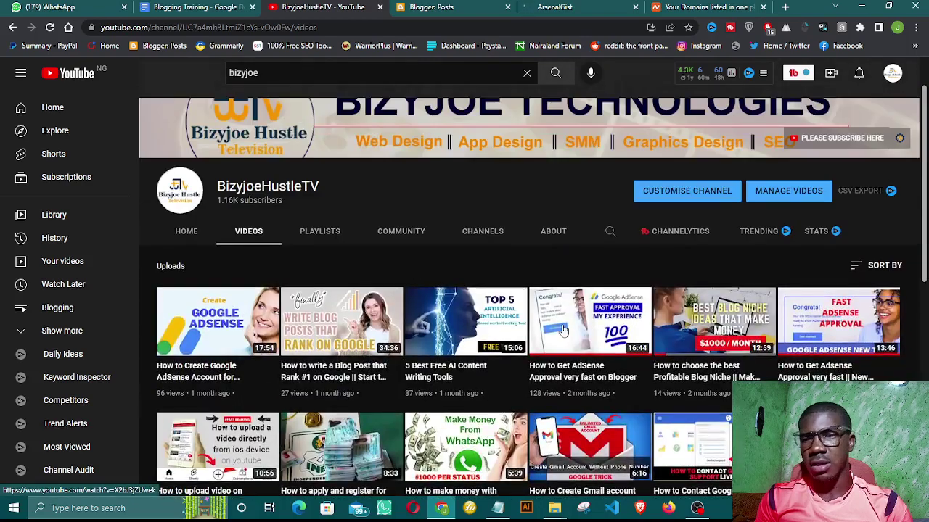
pyautogui.scroll(-2, 624, 356)
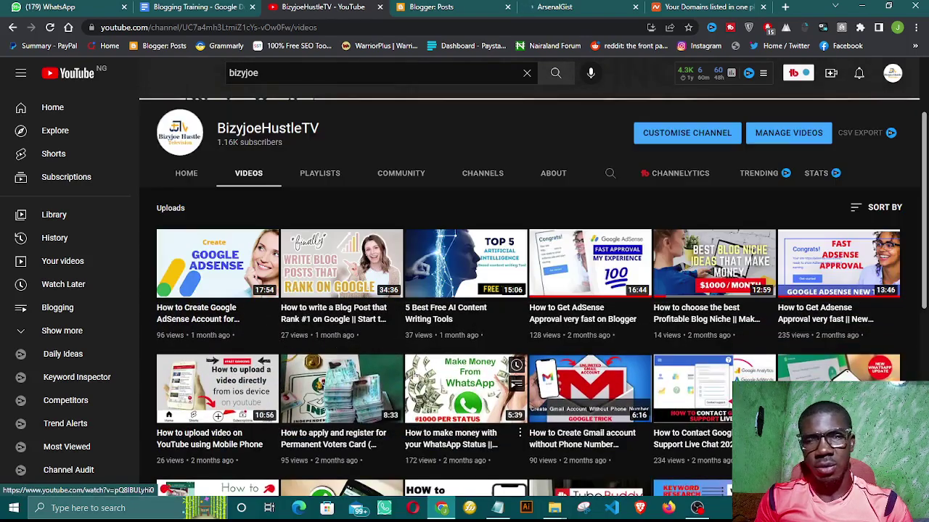
pyautogui.scroll(-1, 701, 390)
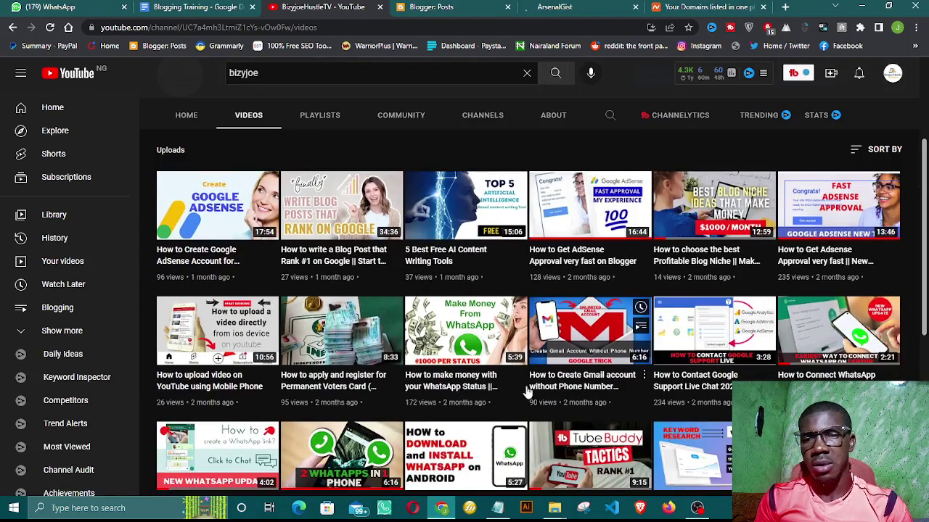
pyautogui.scroll(3, 435, 326)
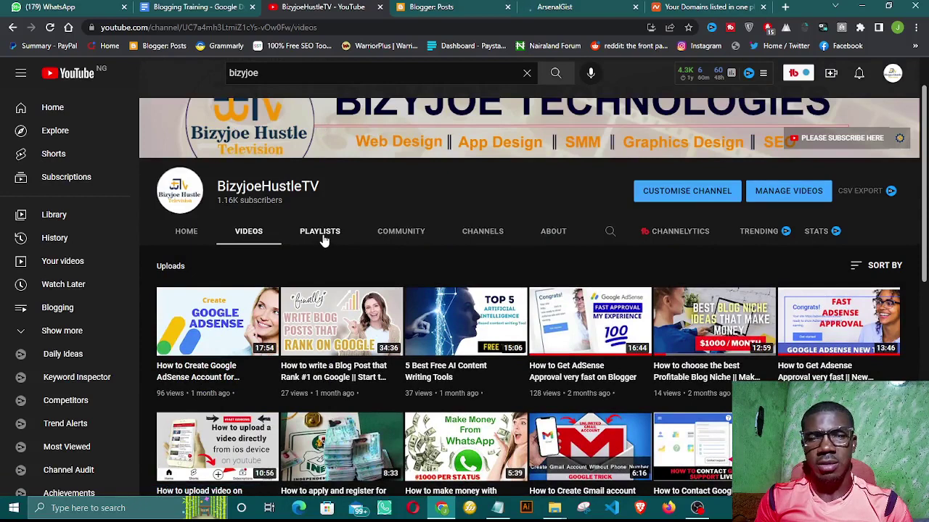
# Step: Open the channel's playlists and look through the created ones, including the blogging playlists
pyautogui.click(320, 231)
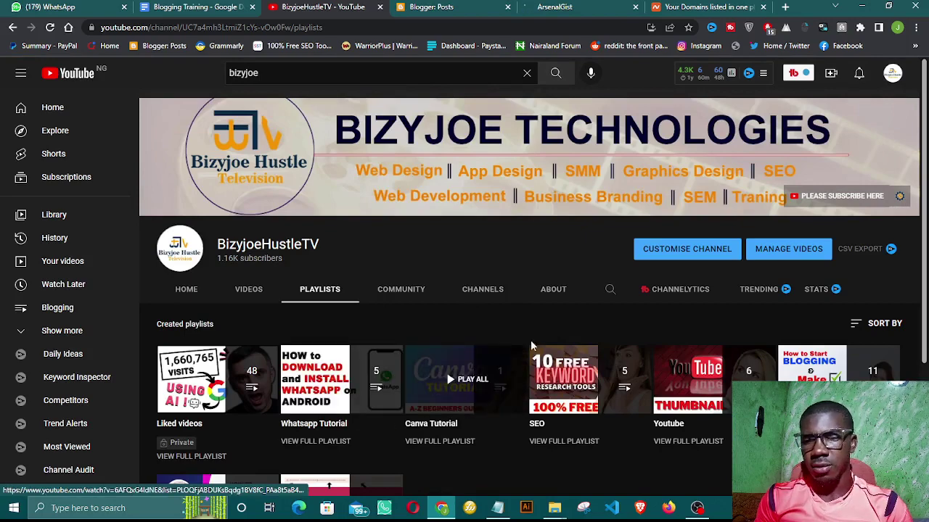
pyautogui.scroll(-3, 421, 412)
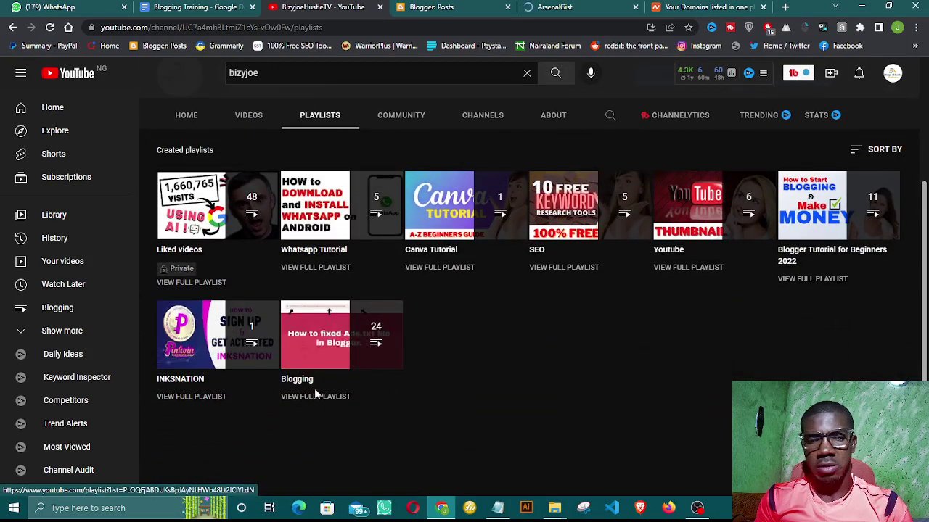
pyautogui.scroll(1, 255, 325)
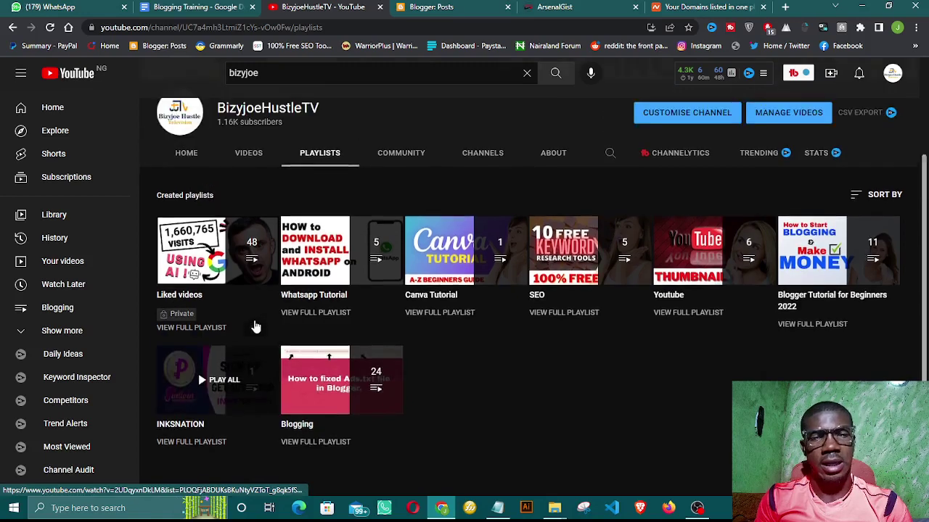
pyautogui.scroll(2, 508, 320)
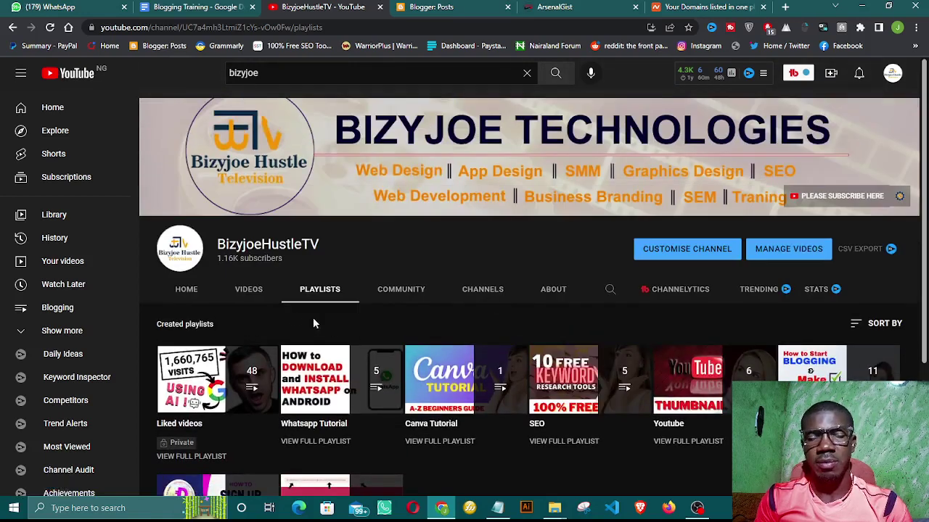
# Step: Return to the channel's video uploads and browse through the listed tutorials again
pyautogui.click(249, 296)
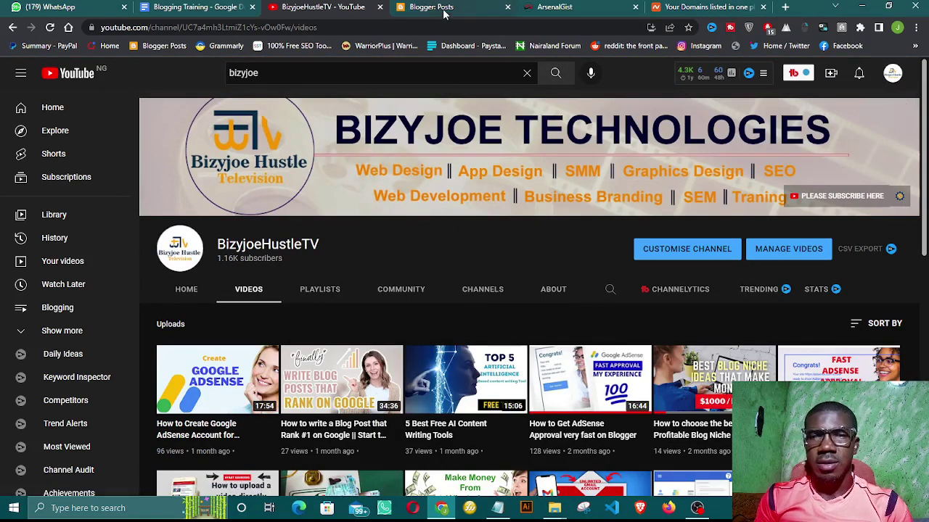
pyautogui.scroll(-3, 535, 353)
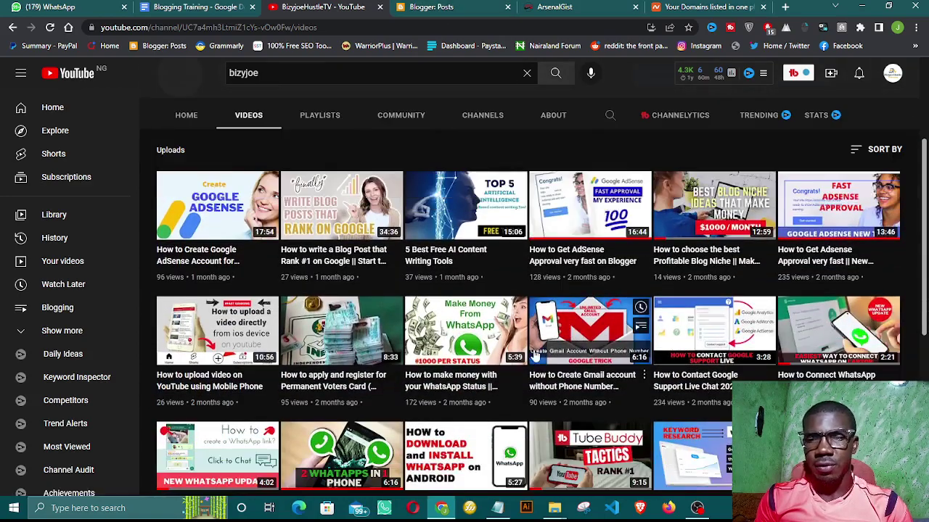
pyautogui.scroll(2, 535, 353)
pyautogui.scroll(-4, 534, 353)
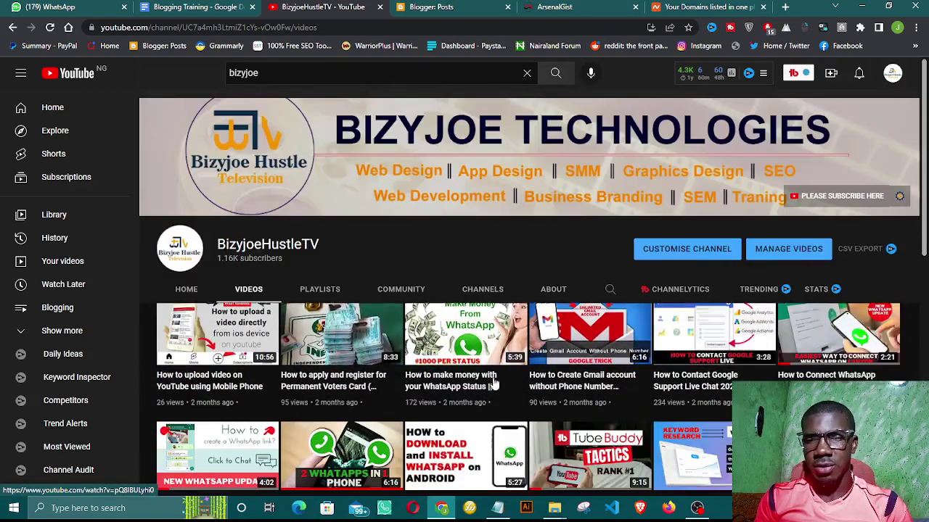
pyautogui.scroll(3, 370, 325)
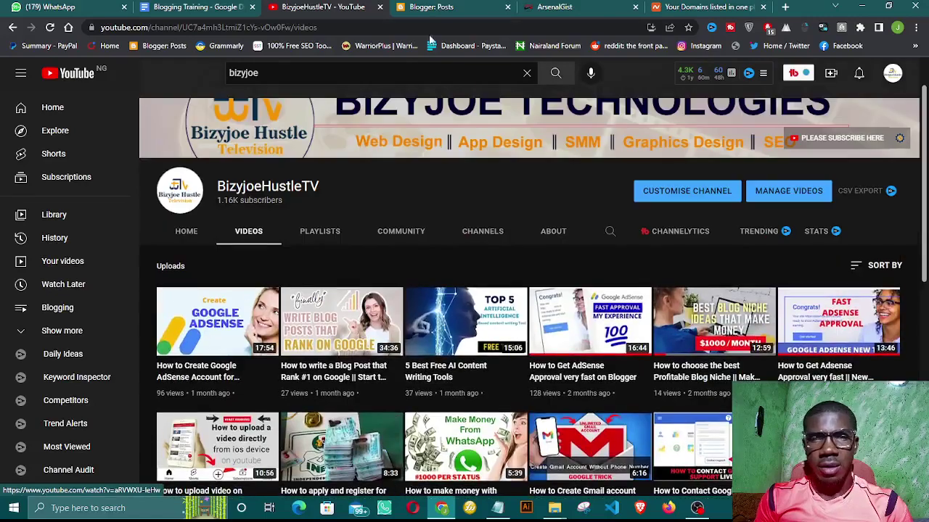
# Step: Glance at the posts in Blogger and open the YouTube channel's "Blogger Tutorial for Beginners 2022" playlist
pyautogui.click(446, 9)
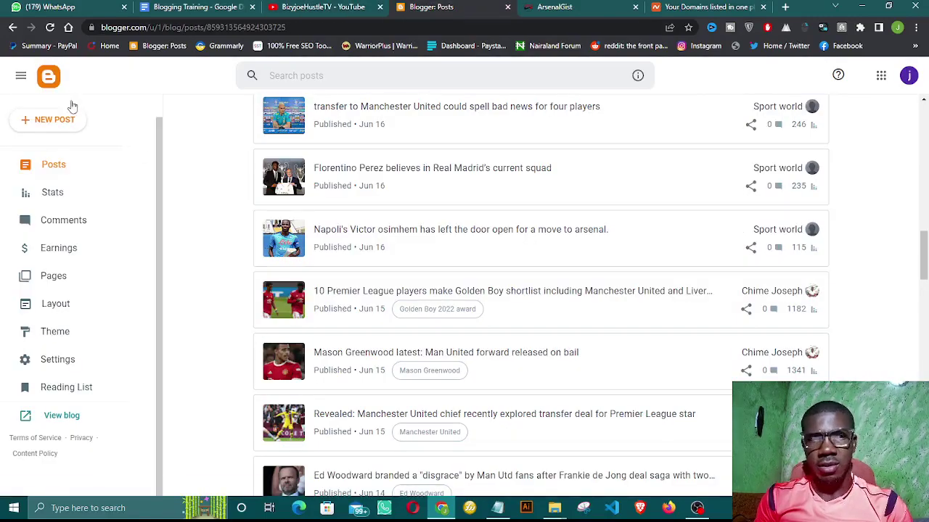
pyautogui.click(338, 9)
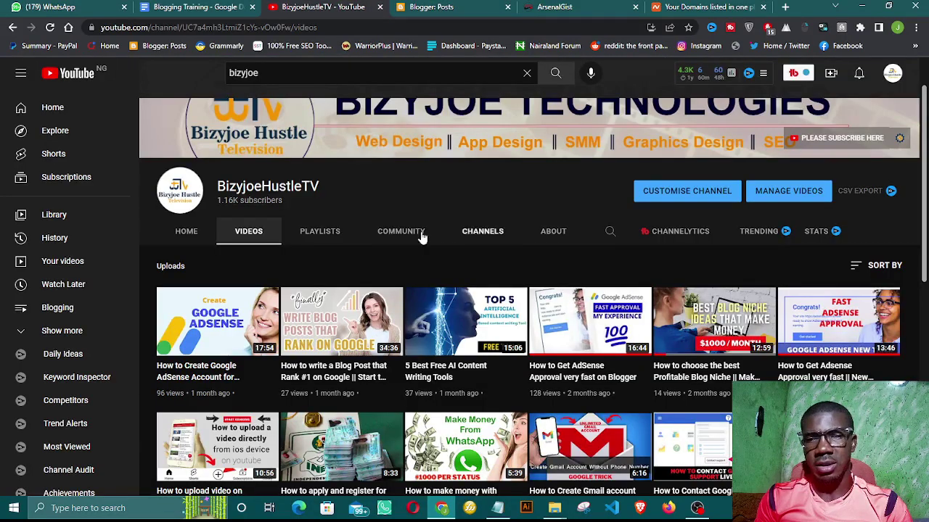
pyautogui.click(336, 238)
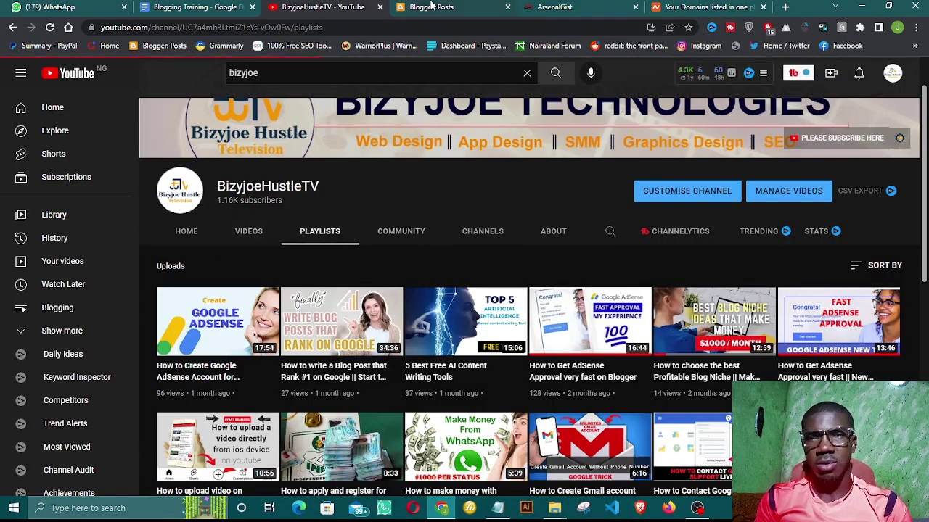
pyautogui.click(430, 7)
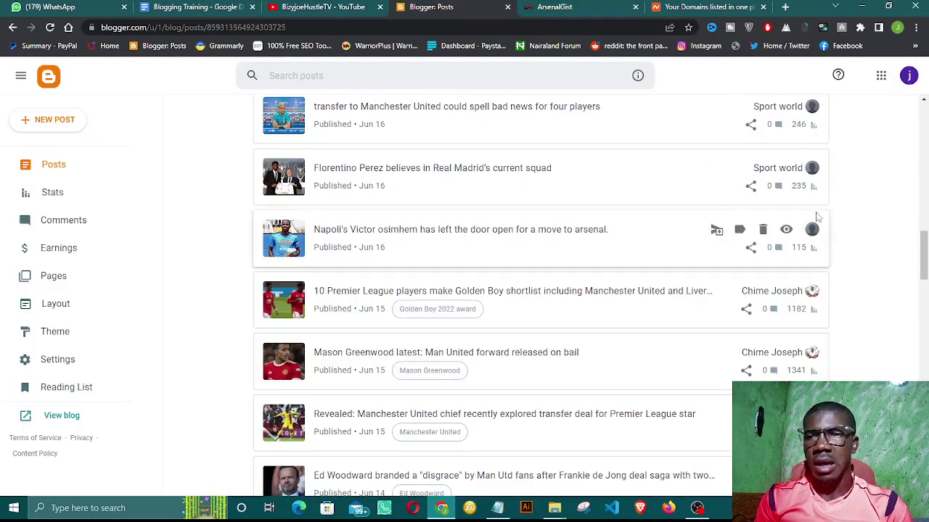
pyautogui.scroll(3, 435, 175)
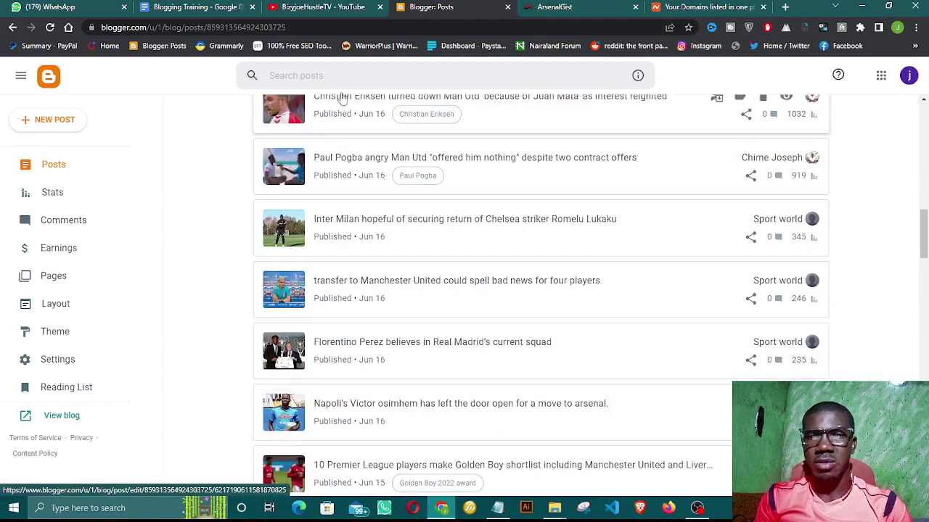
pyautogui.click(311, 9)
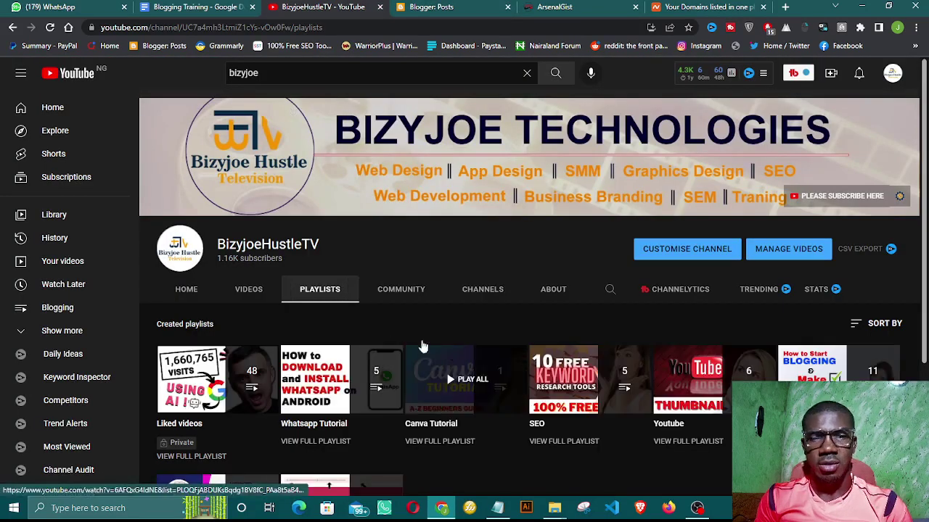
pyautogui.scroll(-1, 407, 362)
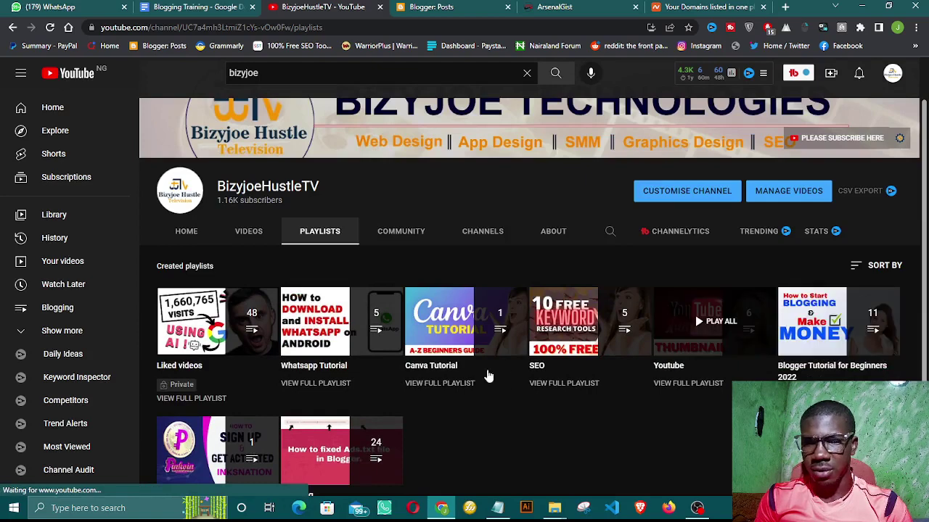
pyautogui.scroll(-1, 377, 418)
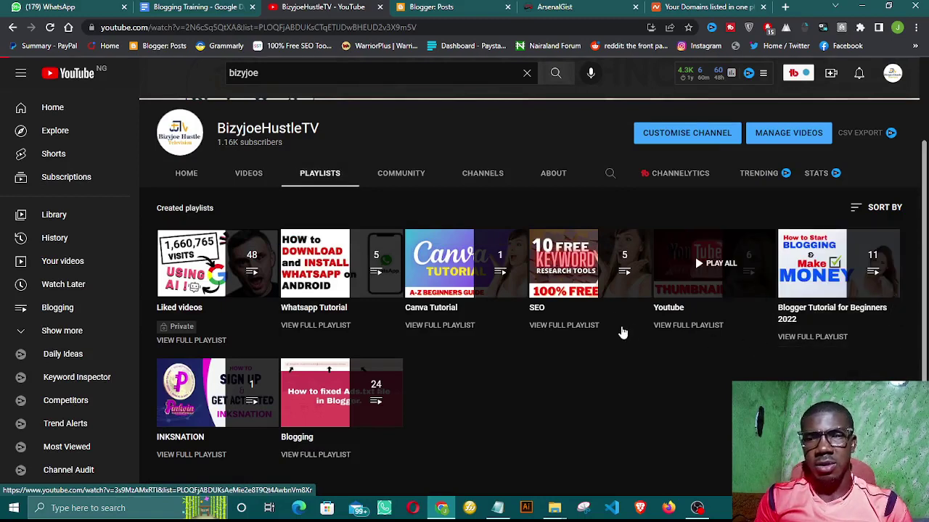
pyautogui.click(816, 293)
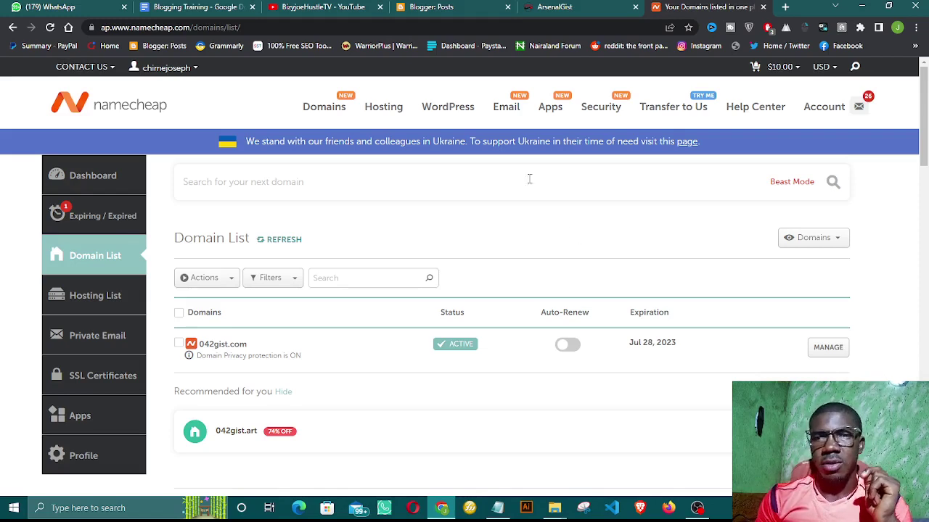
# Step: Switch to Blogger and open the ArsenalGist blog's settings at the Publishing section with the custom domain option
pyautogui.click(439, 8)
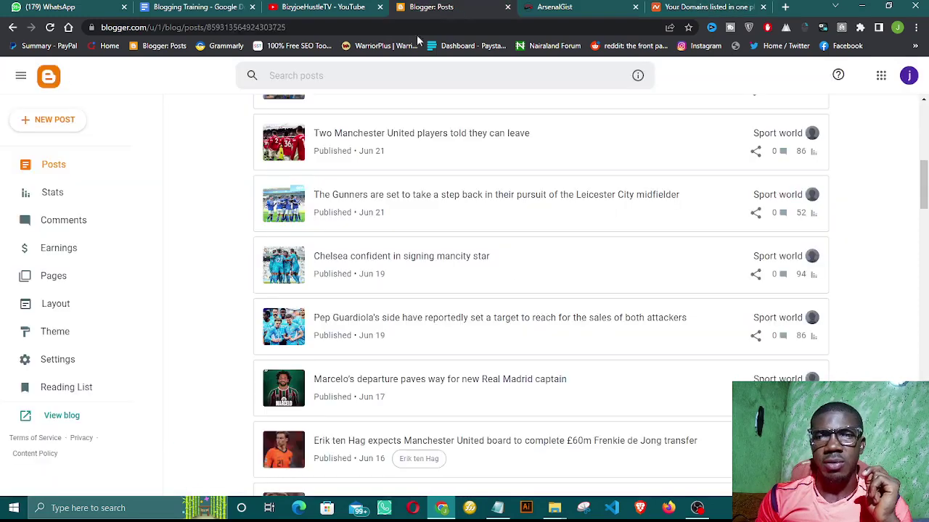
pyautogui.click(62, 365)
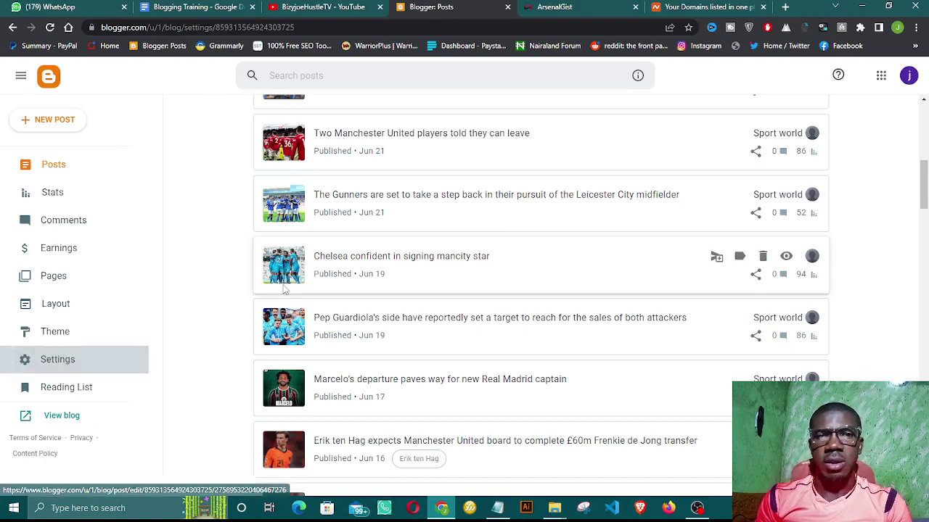
pyautogui.scroll(-6, 336, 284)
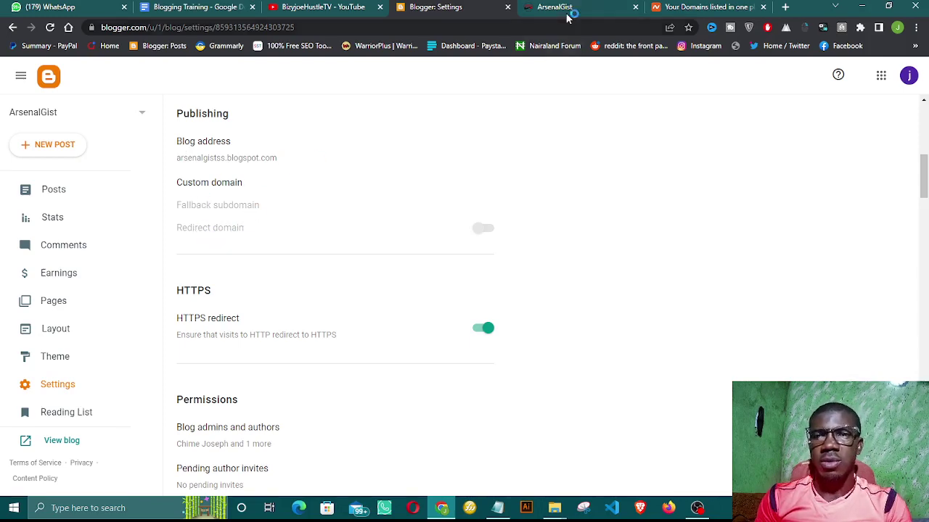
# Step: Check the domain list in Namecheap for the blog's domain and return to the Blogger settings
pyautogui.click(710, 8)
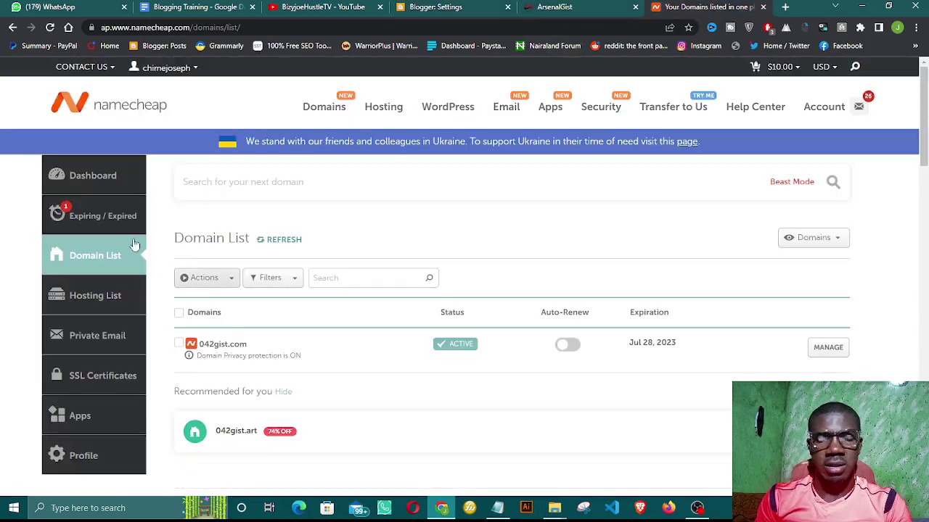
pyautogui.scroll(-3, 312, 396)
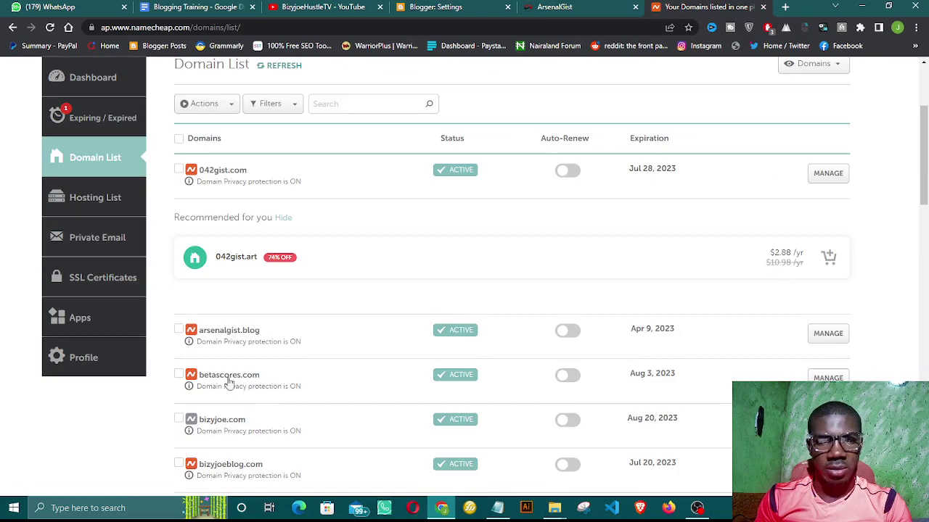
pyautogui.scroll(1, 218, 355)
pyautogui.scroll(-2, 216, 370)
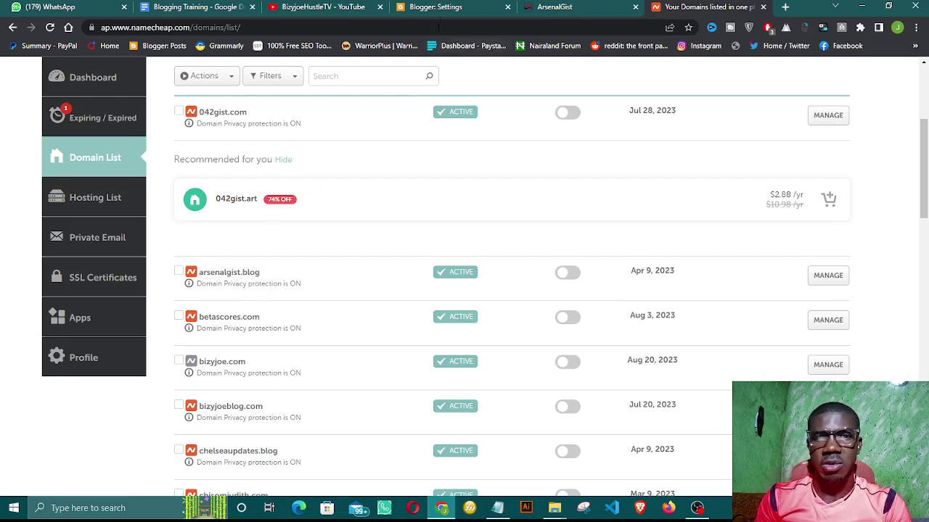
pyautogui.click(443, 7)
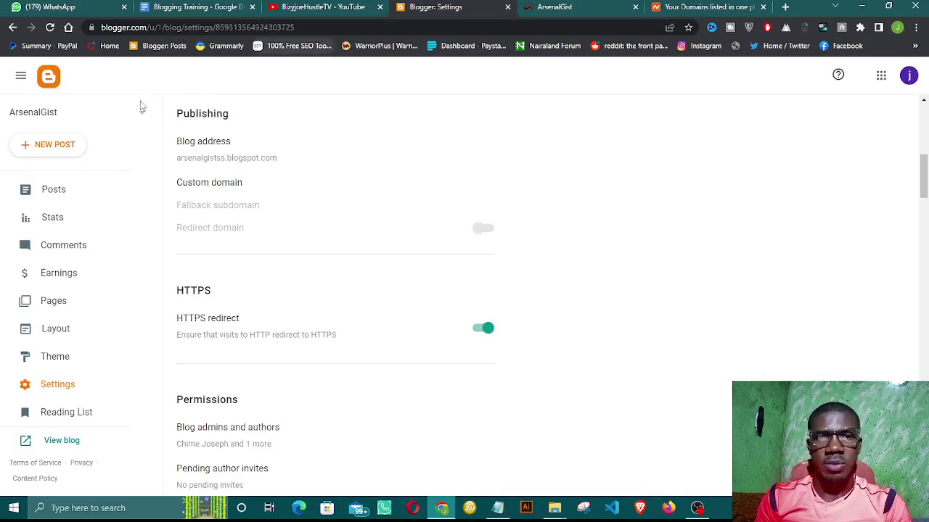
# Step: Open the custom domain entry in the blog's Publishing settings
pyautogui.scroll(-2, 270, 396)
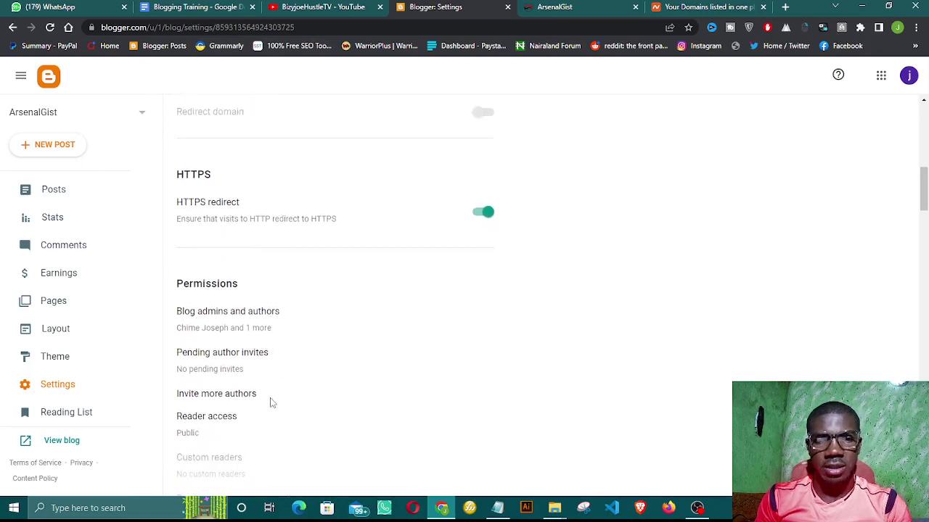
pyautogui.scroll(1, 266, 375)
pyautogui.scroll(1, 266, 375)
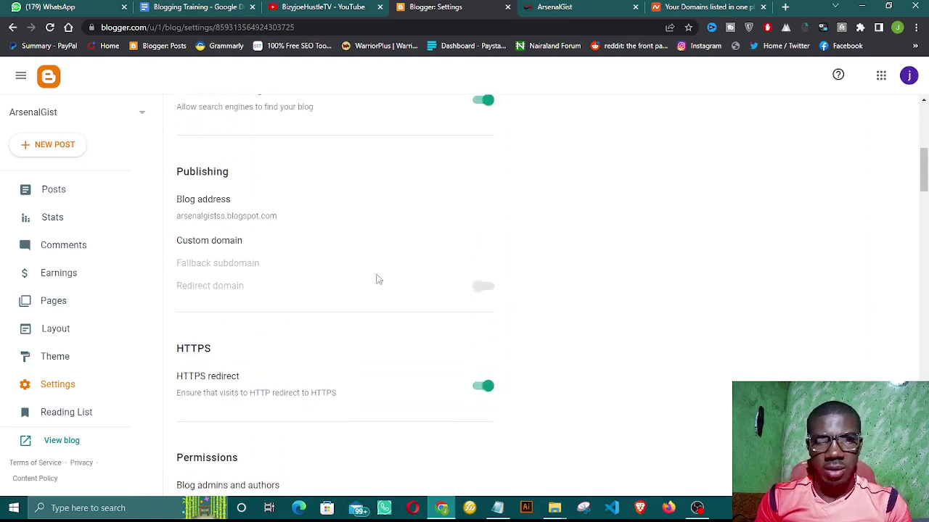
pyautogui.click(223, 264)
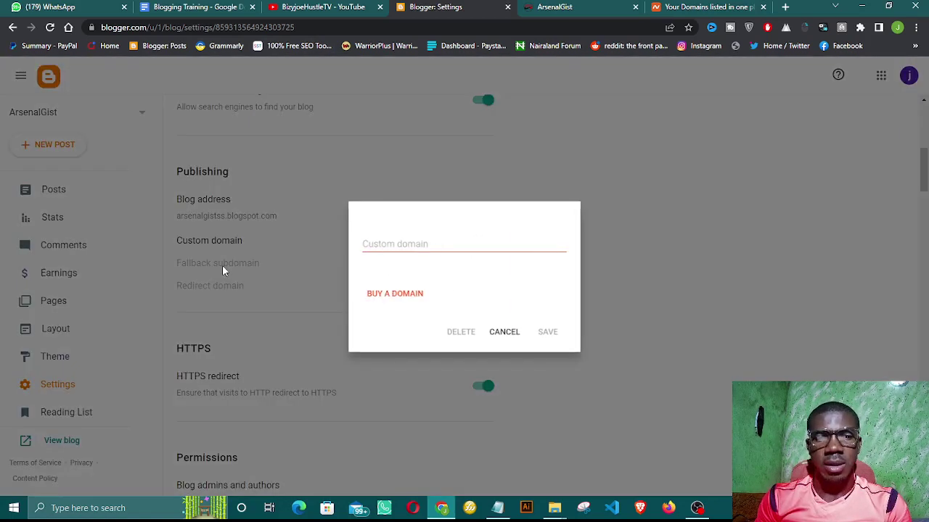
pyautogui.click(388, 247)
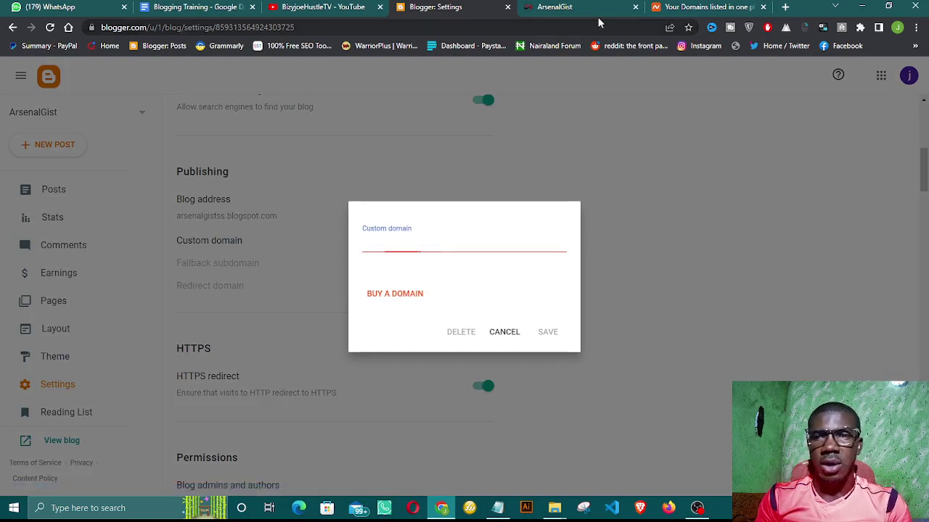
# Step: Switch to the Namecheap domain list and copy the domain name arsenalgist.blog
pyautogui.click(708, 6)
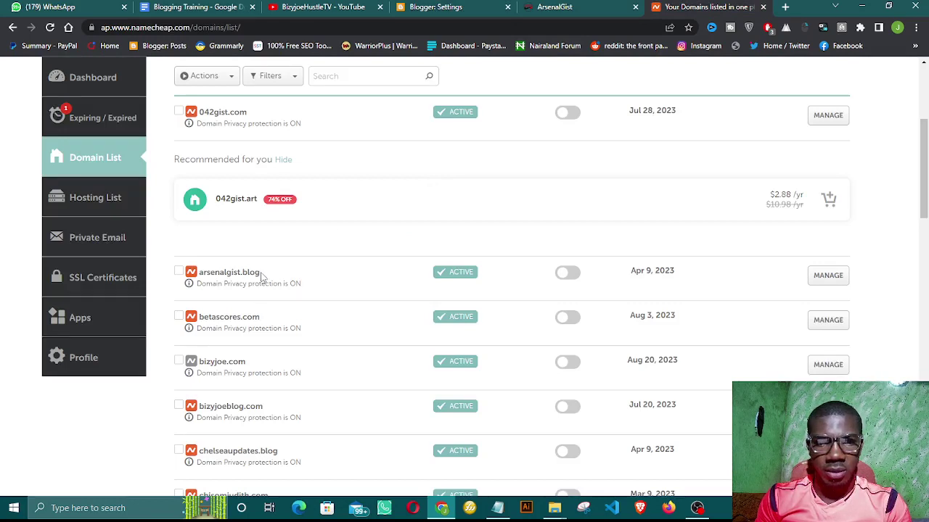
pyautogui.moveTo(258, 274); pyautogui.dragTo(201, 272)
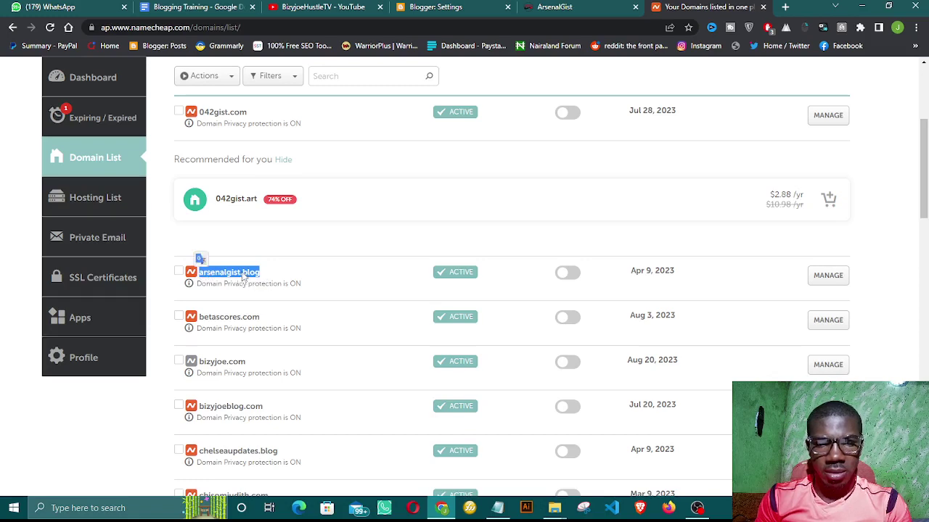
pyautogui.rightClick(243, 275)
pyautogui.click(230, 278)
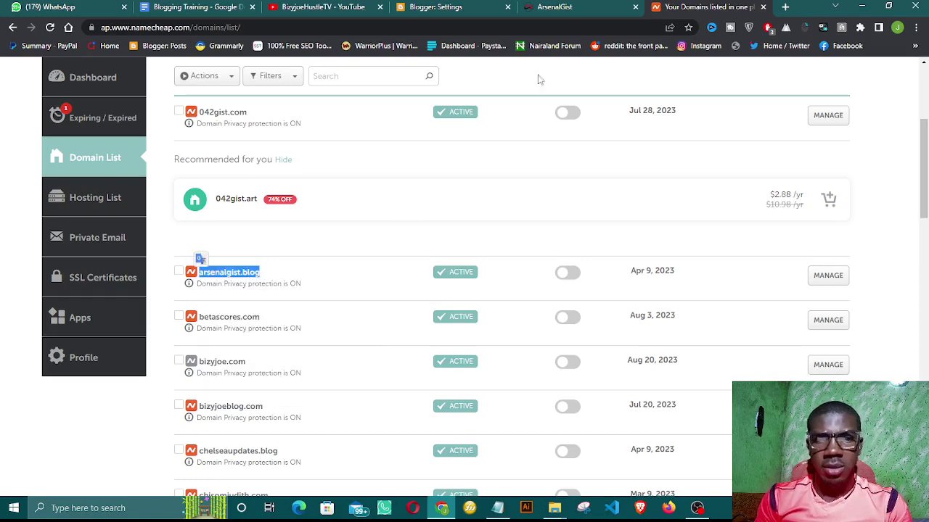
# Step: Return to Blogger, paste arsenalgist.blog as the custom domain and try to save it
pyautogui.click(448, 8)
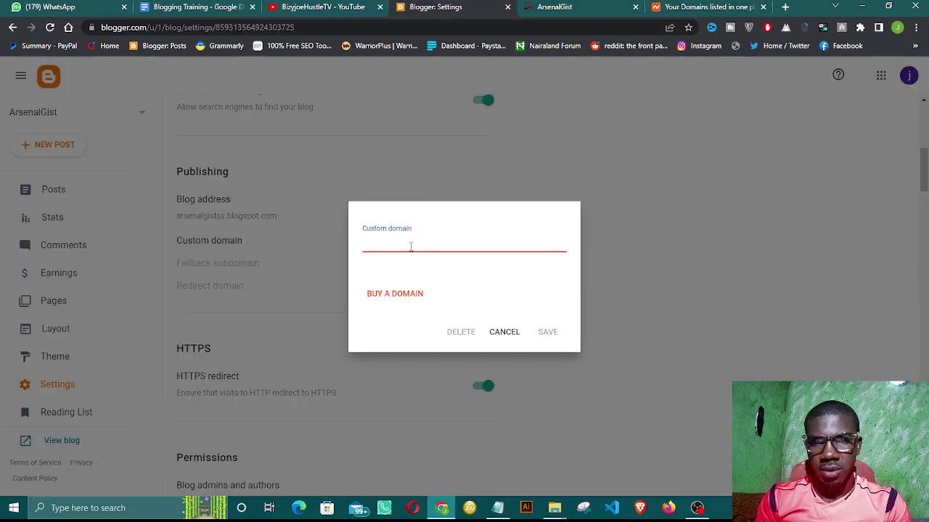
pyautogui.rightClick(429, 245)
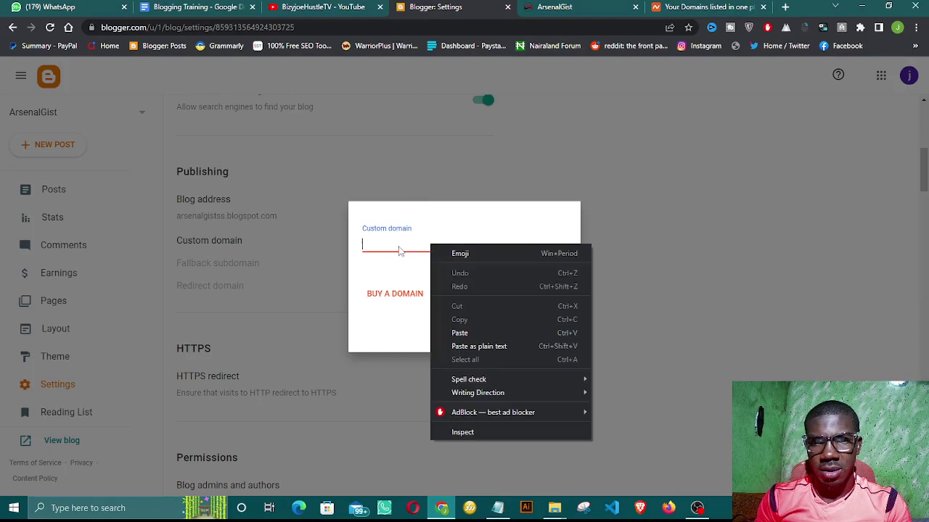
pyautogui.click(468, 332)
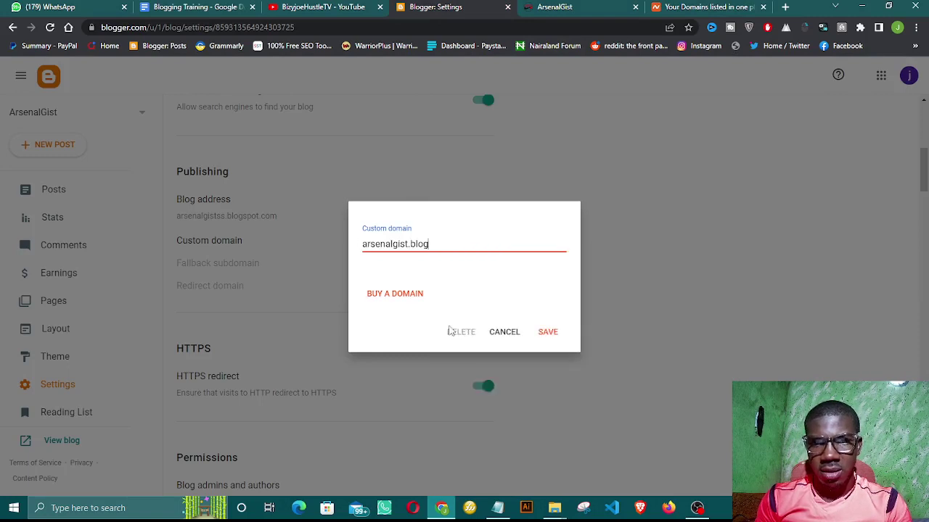
pyautogui.click(549, 332)
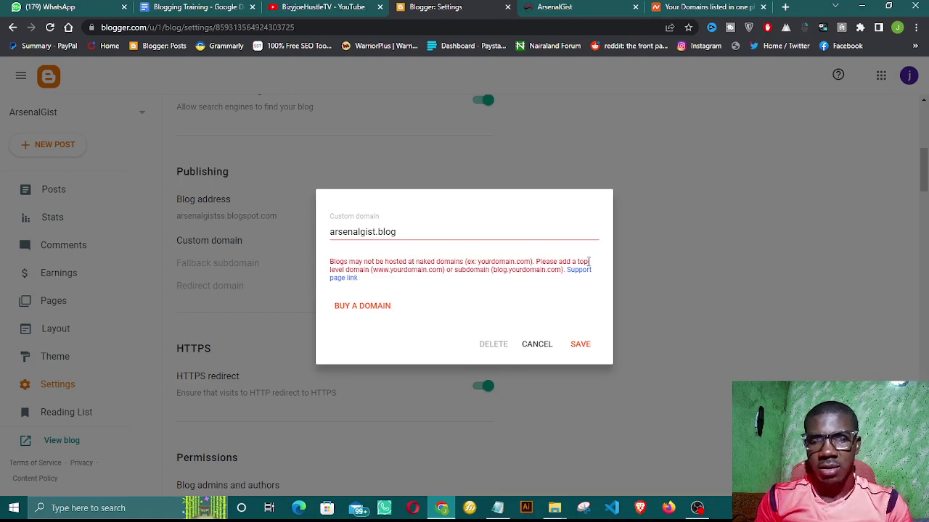
pyautogui.click(331, 232)
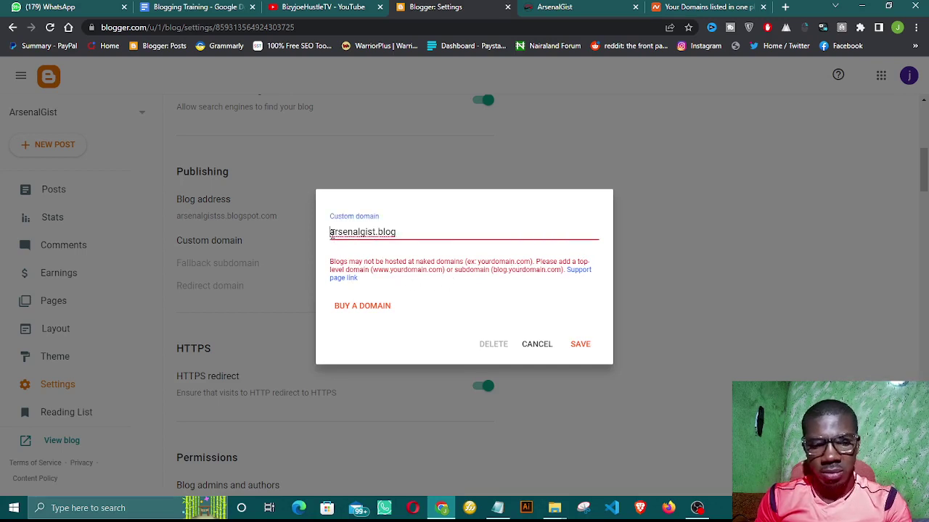
pyautogui.write('www')
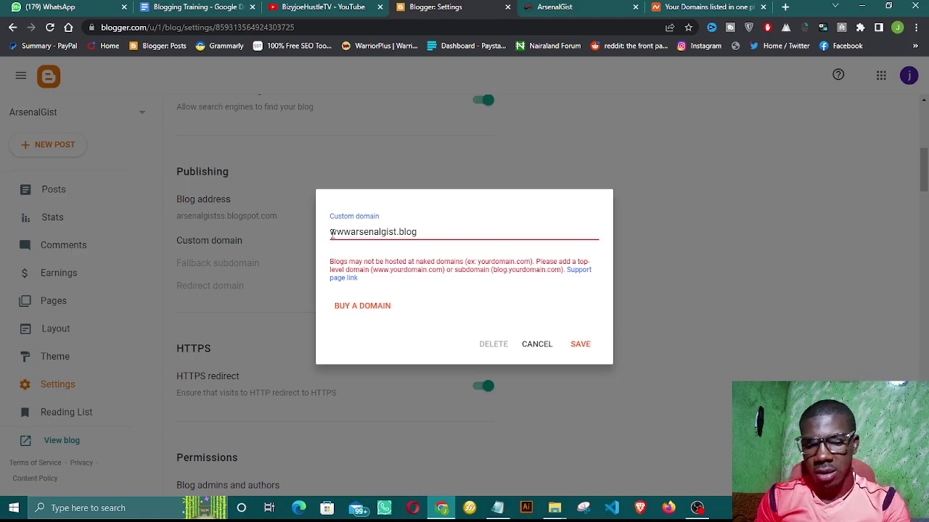
pyautogui.write('.')
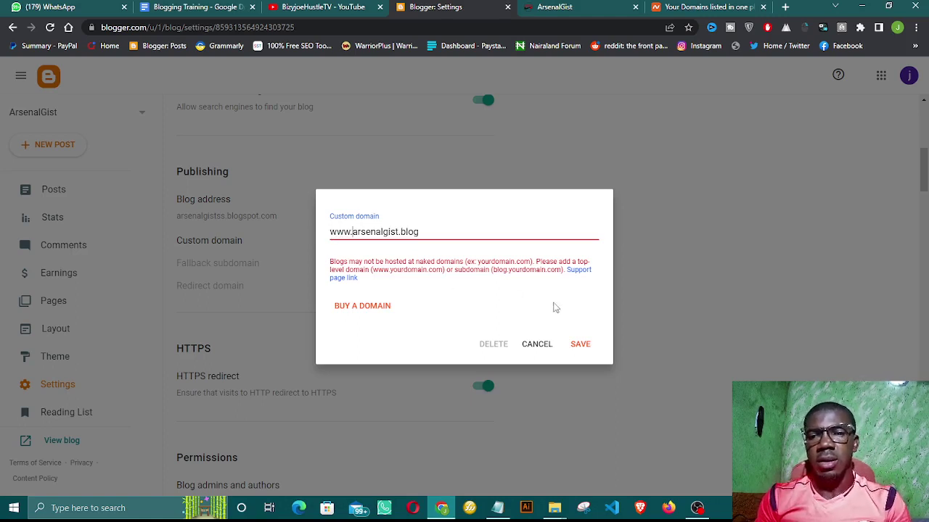
pyautogui.click(579, 346)
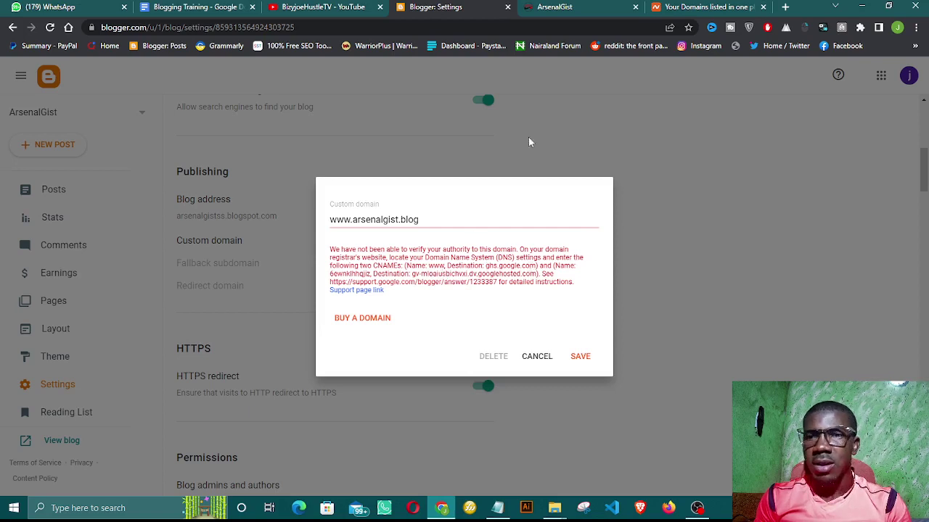
# Step: Switch to Namecheap and open the Advanced DNS settings of the arsenalgist.blog domain
pyautogui.click(715, 8)
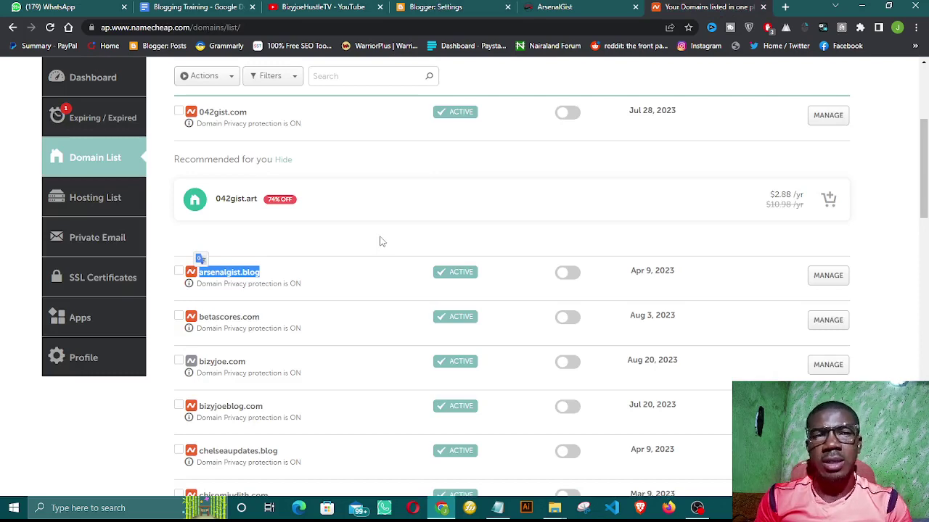
pyautogui.click(336, 268)
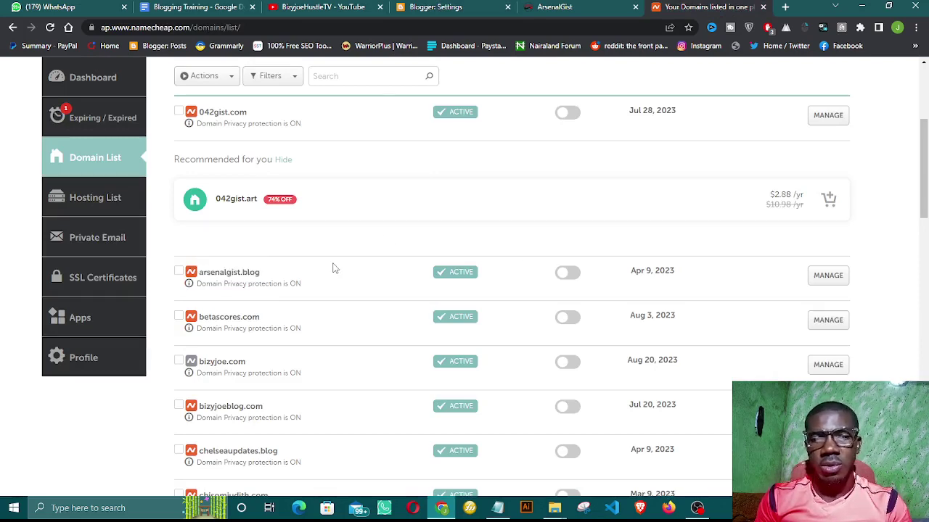
pyautogui.click(827, 277)
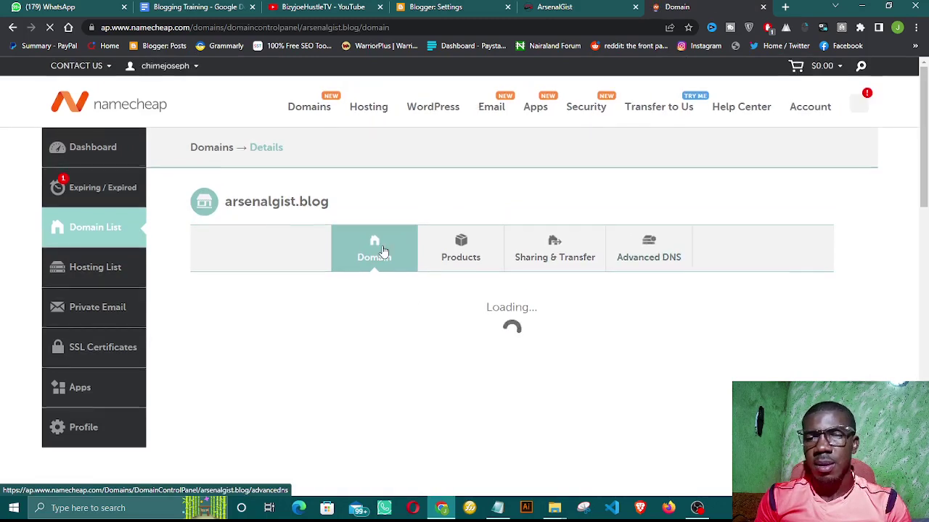
pyautogui.scroll(-2, 385, 250)
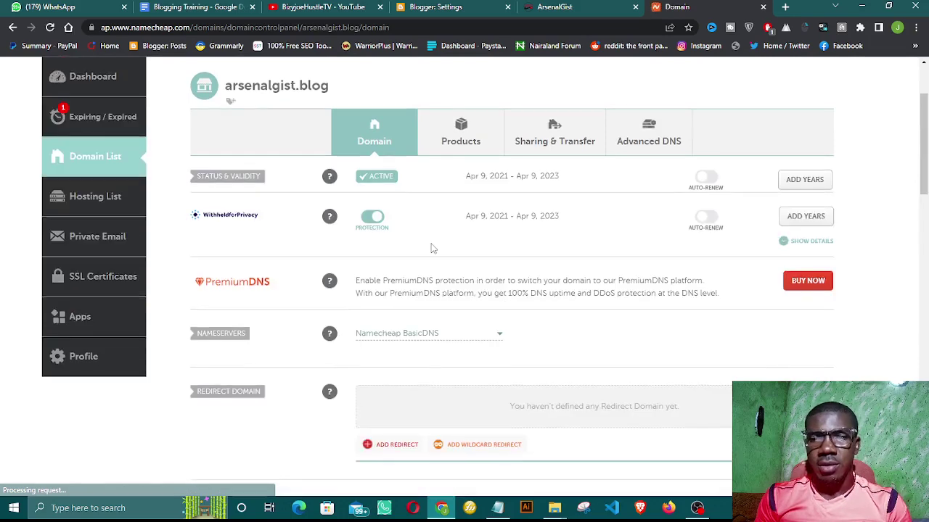
pyautogui.scroll(-3, 430, 250)
pyautogui.scroll(3, 430, 249)
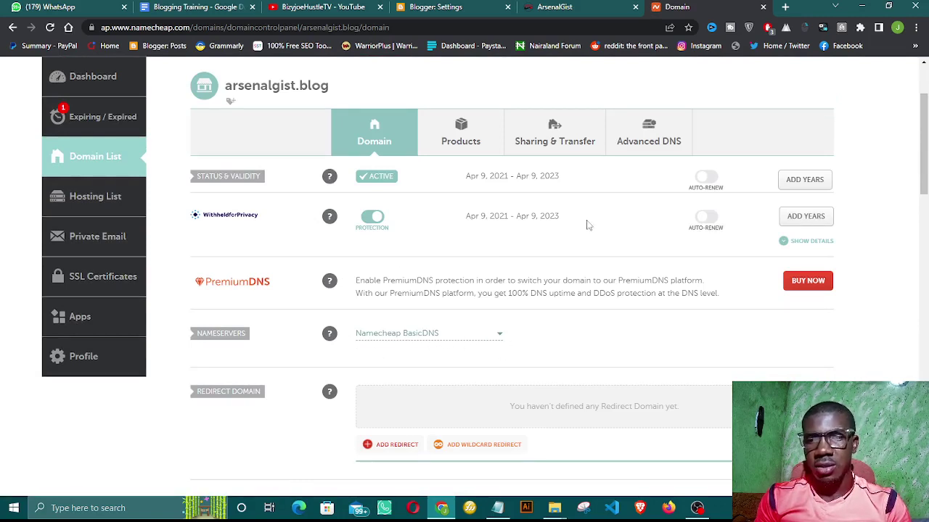
pyautogui.click(648, 138)
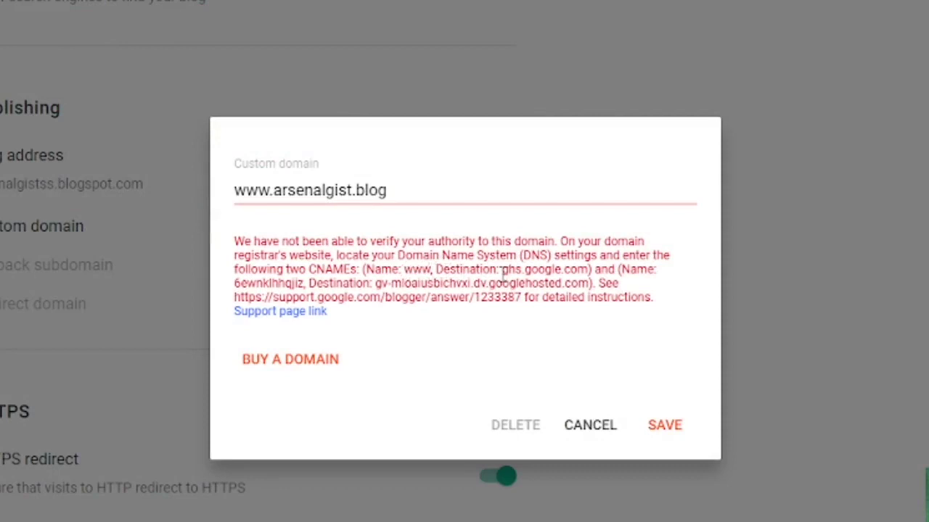
# Step: Copy the first CNAME destination, ghs.google.com, from Blogger's custom domain dialog
pyautogui.doubleClick(589, 270)
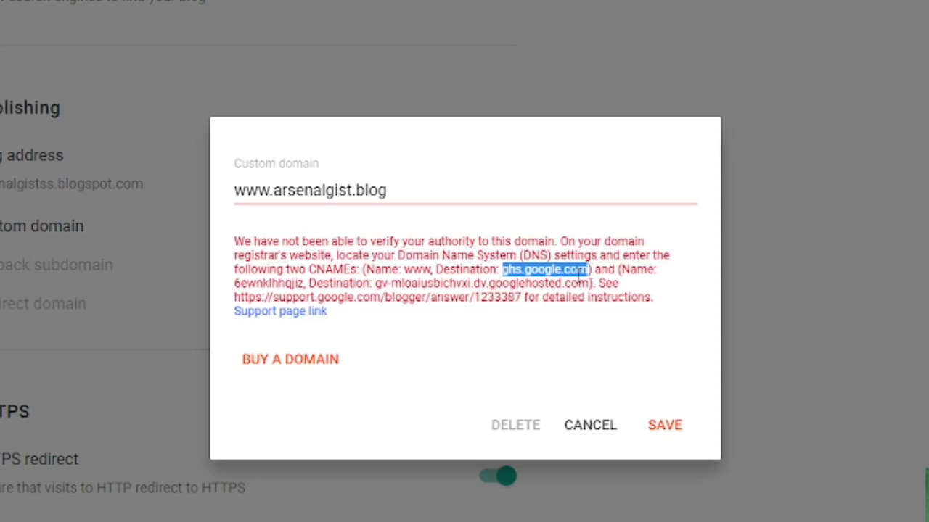
pyautogui.rightClick(580, 274)
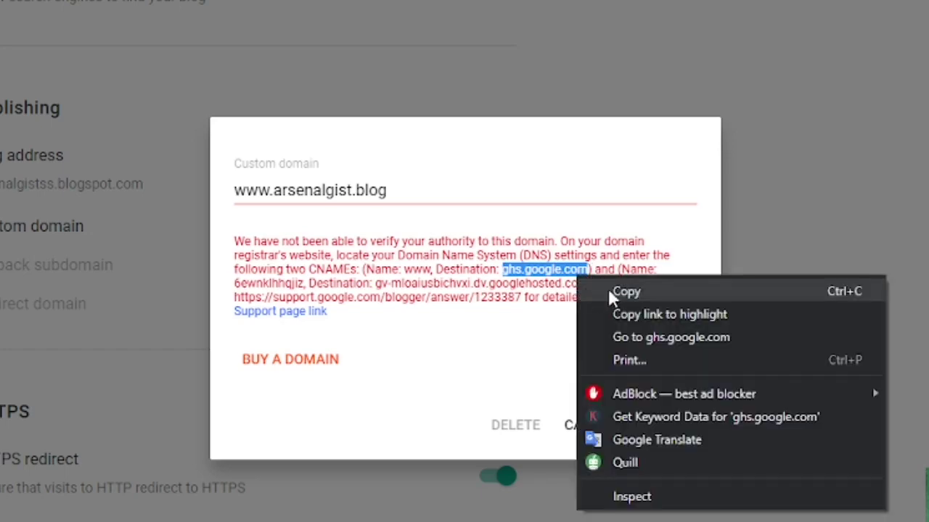
pyautogui.click(585, 292)
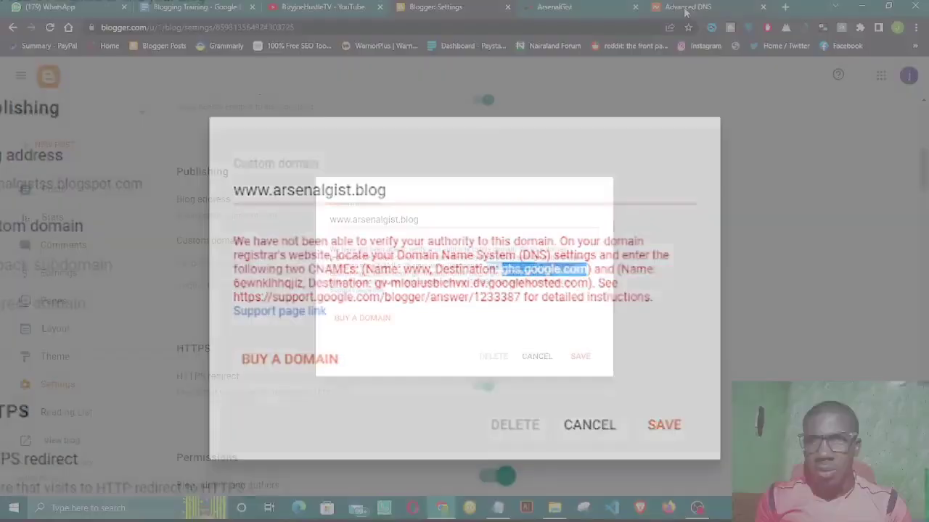
# Step: Return to Namecheap's Advanced DNS page and delete both existing CNAME host records of arsenalgist.blog
pyautogui.click(684, 11)
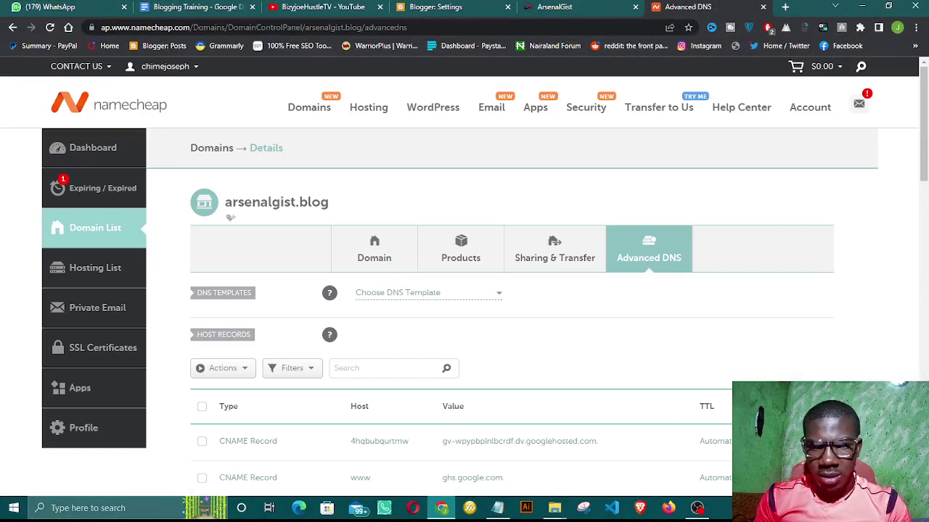
pyautogui.scroll(-3, 592, 330)
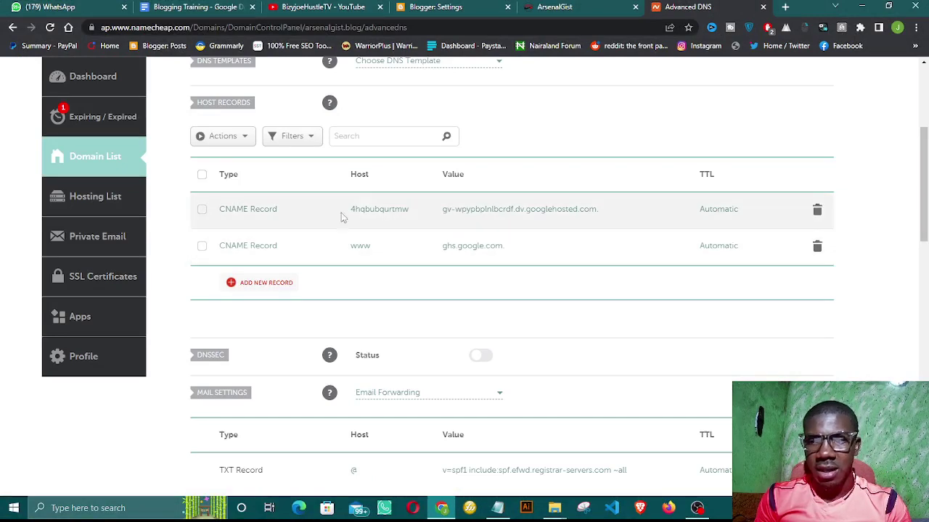
pyautogui.click(816, 247)
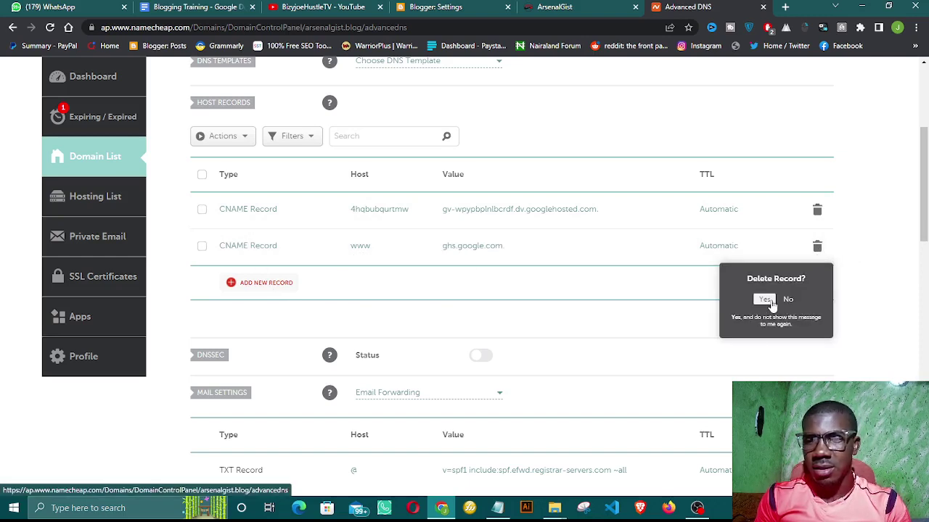
pyautogui.click(766, 300)
pyautogui.click(817, 209)
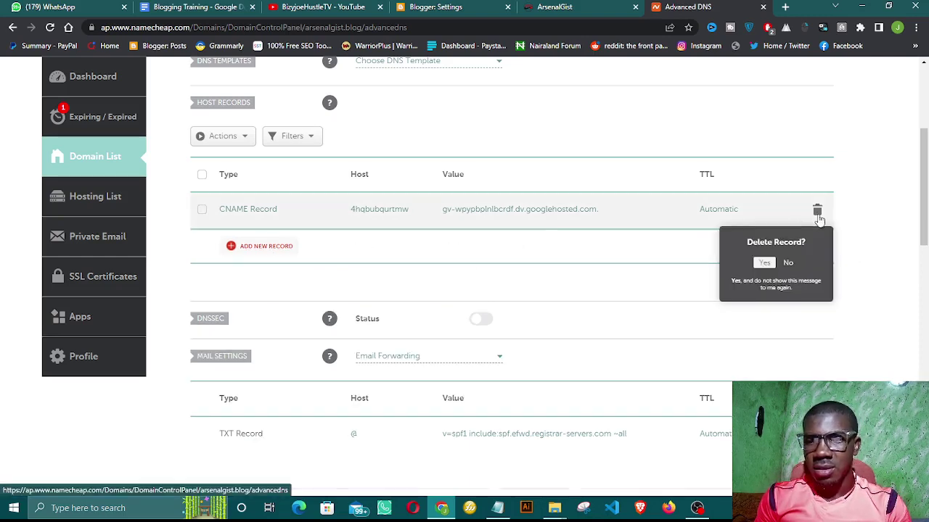
pyautogui.click(753, 284)
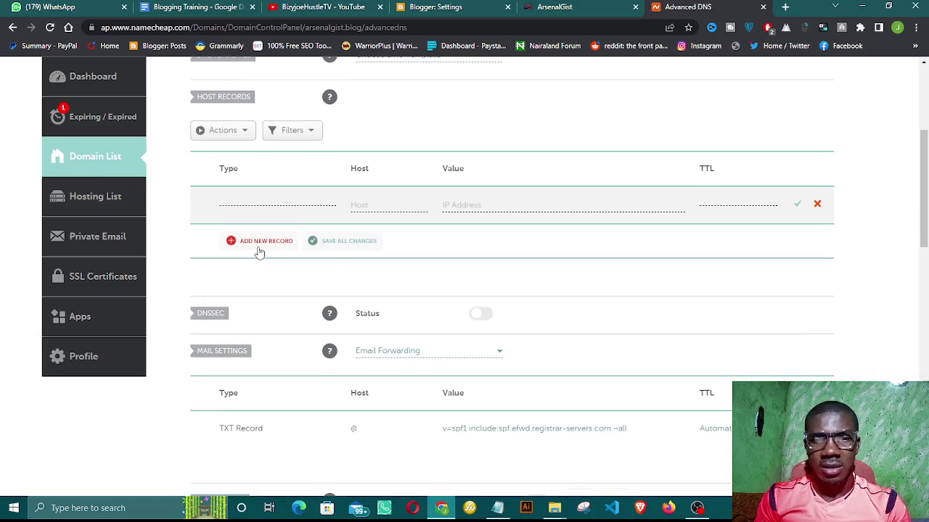
# Step: Add a new host record for arsenalgist.blog and set its type to CNAME Record
pyautogui.click(259, 249)
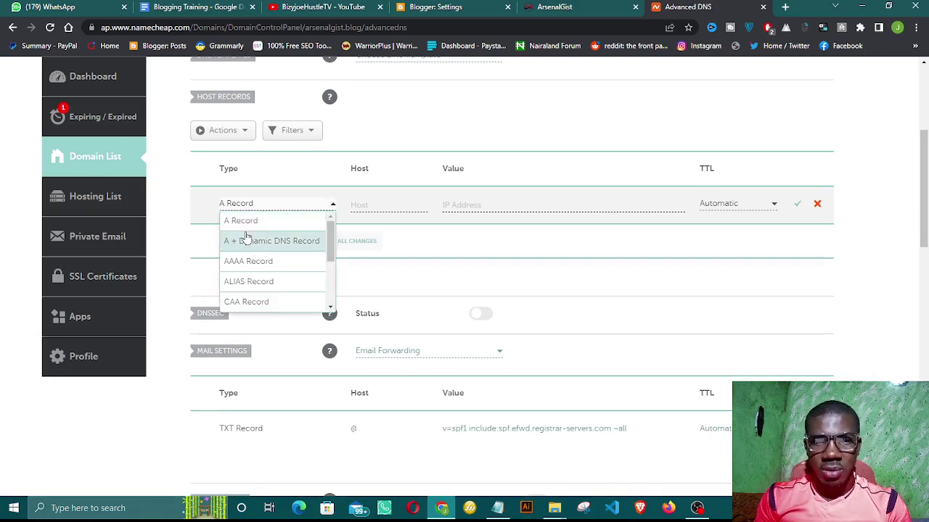
pyautogui.scroll(2, 247, 239)
pyautogui.scroll(-2, 254, 290)
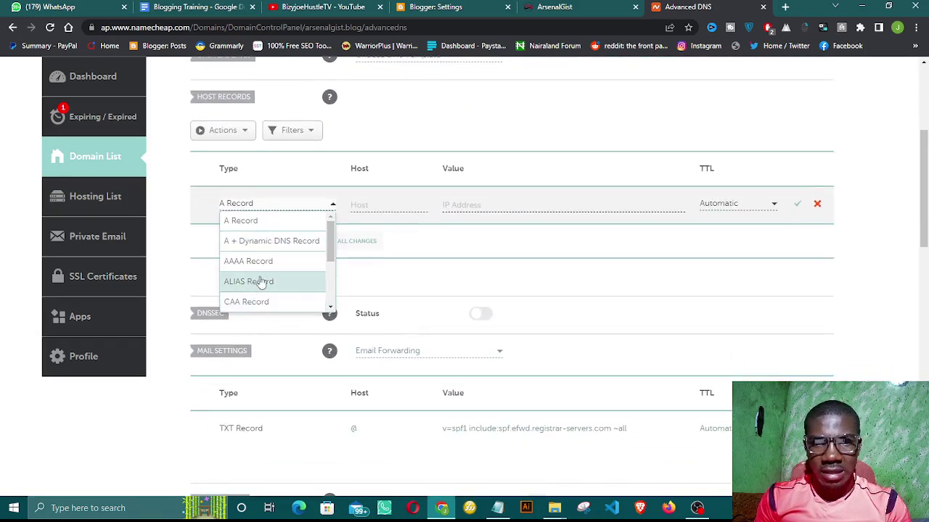
pyautogui.scroll(-1, 259, 259)
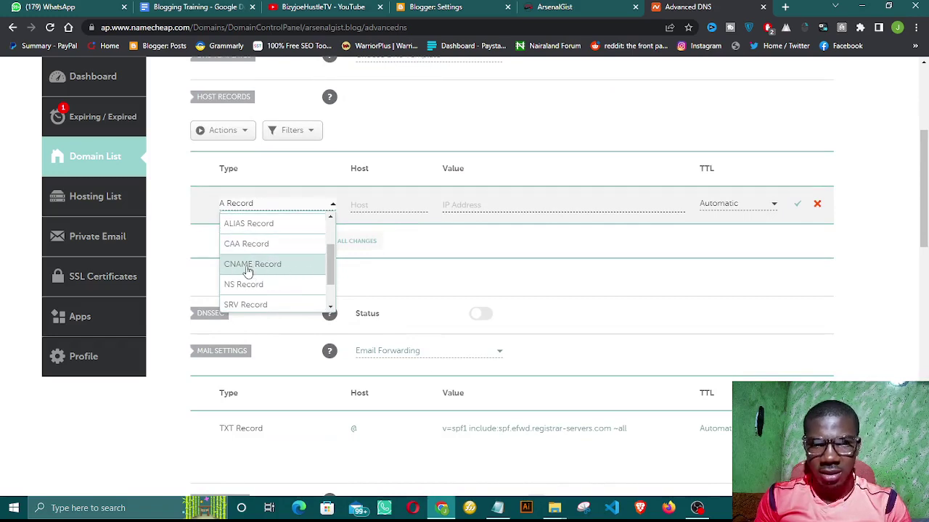
pyautogui.scroll(1, 247, 269)
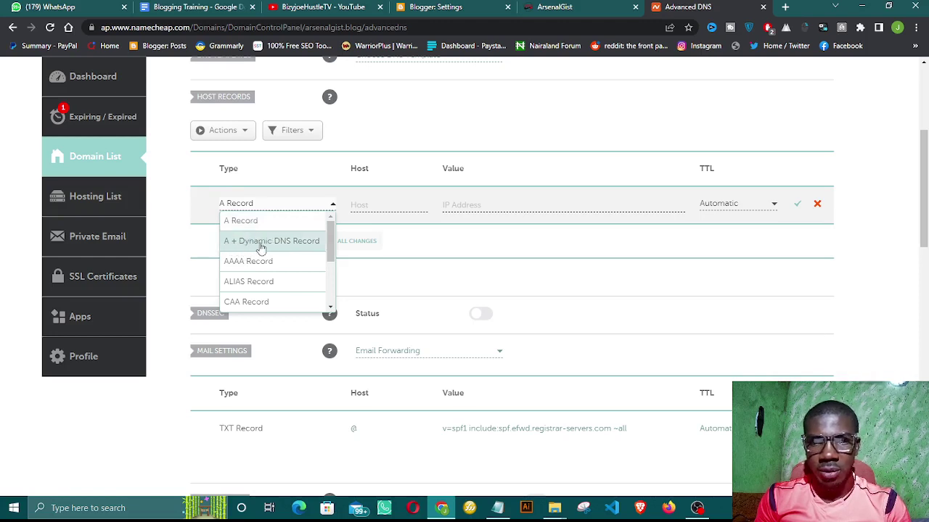
pyautogui.scroll(-1, 264, 270)
pyautogui.scroll(-2, 266, 272)
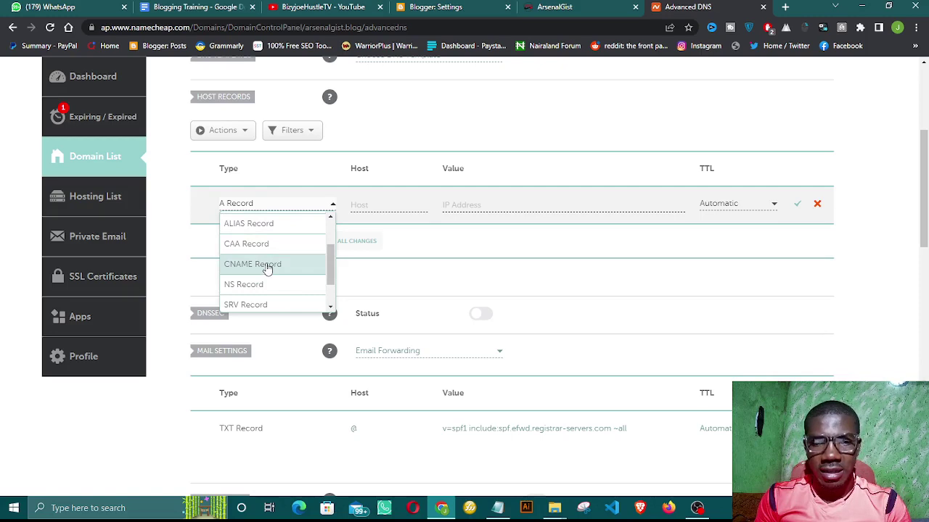
pyautogui.click(267, 266)
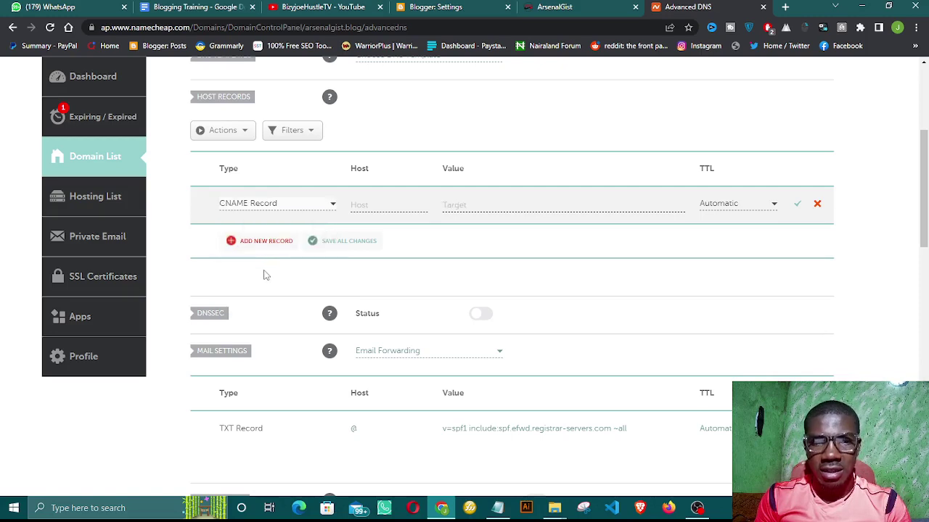
# Step: Give the new CNAME record the host www and the value ghs.google.com, and save it
pyautogui.click(371, 205)
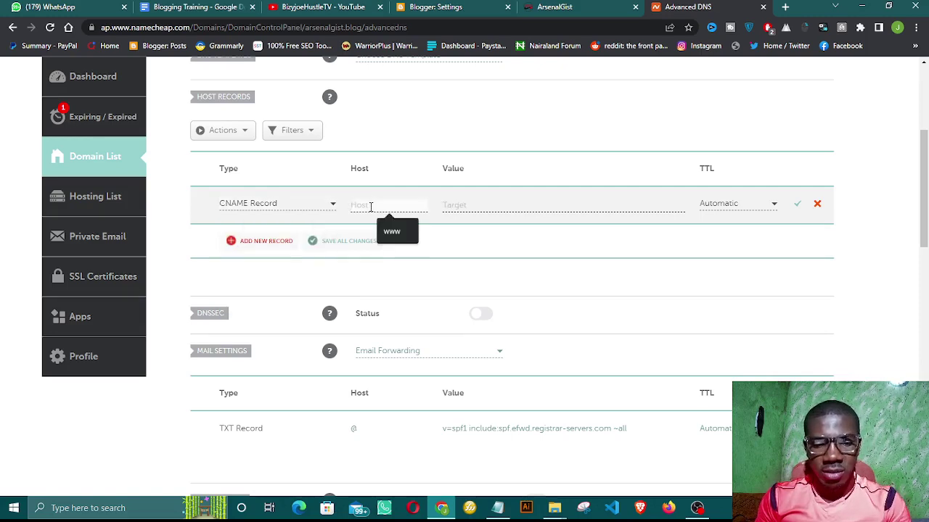
pyautogui.write('www')
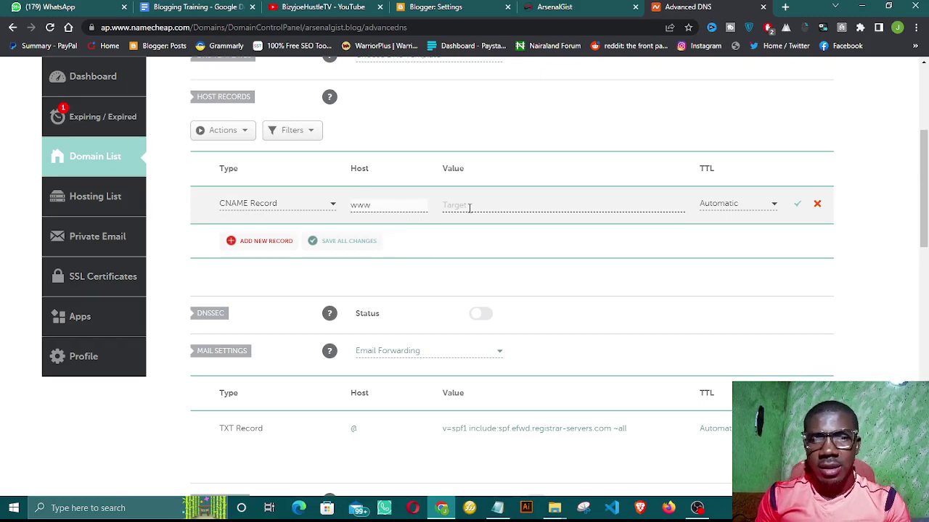
pyautogui.click(470, 208)
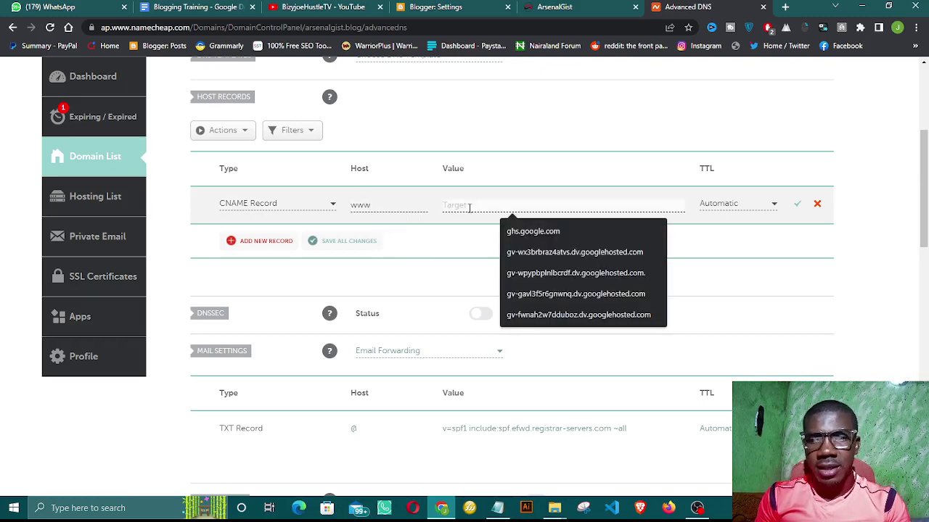
pyautogui.rightClick(469, 208)
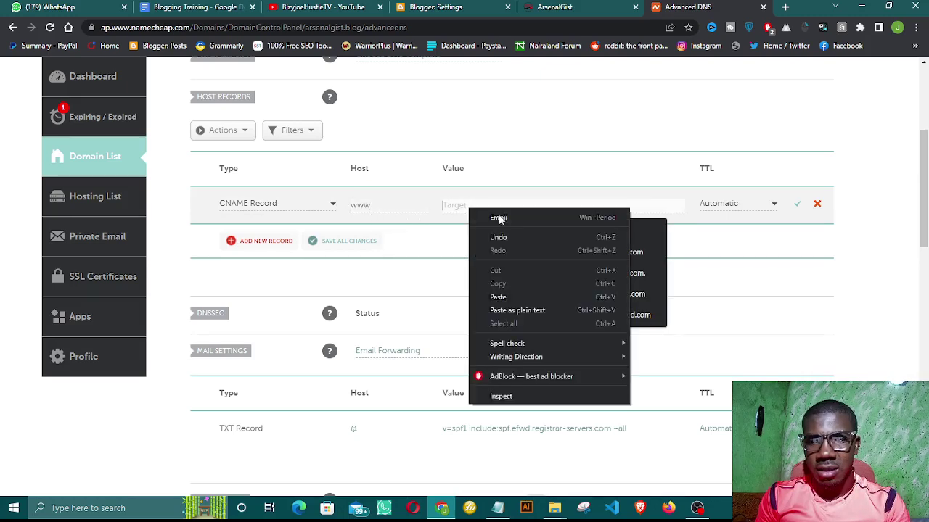
pyautogui.click(499, 297)
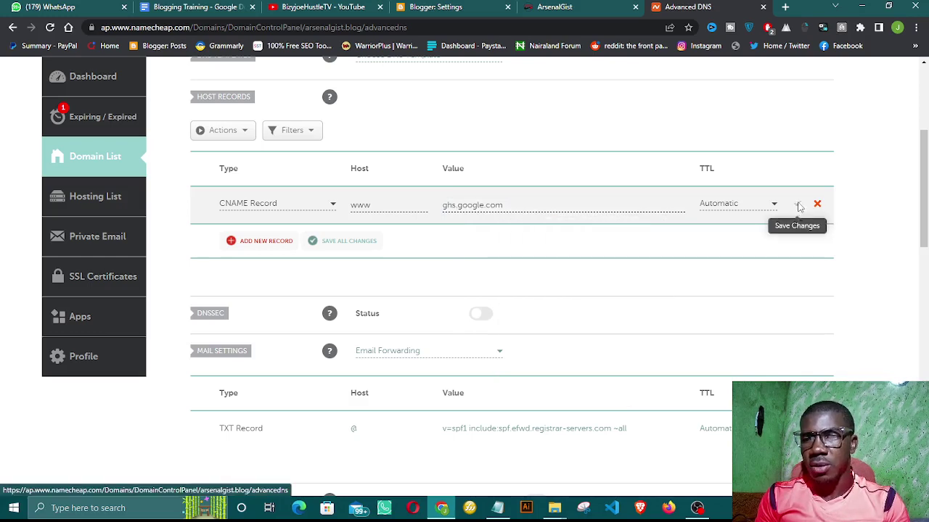
pyautogui.click(796, 206)
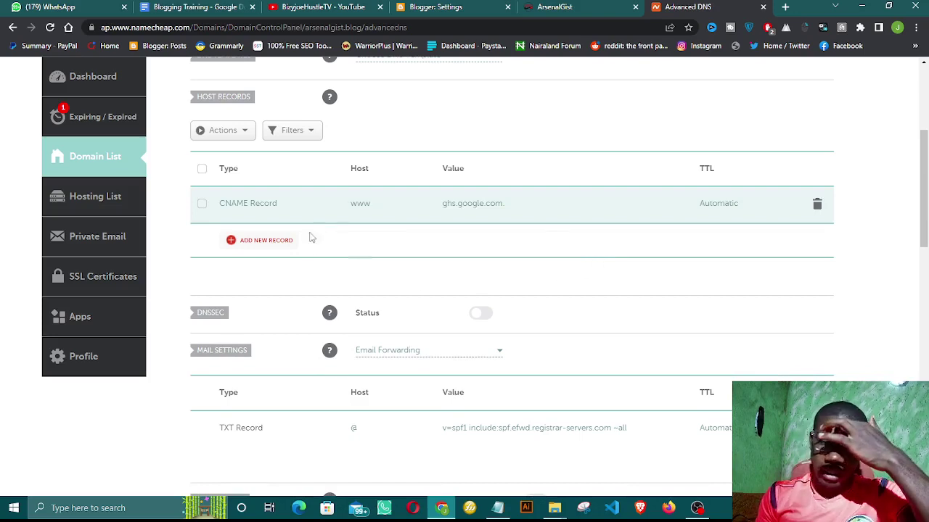
# Step: Switch to Blogger's custom domain dialog and copy the second CNAME name, 6ewnklhhqjiz
pyautogui.click(433, 9)
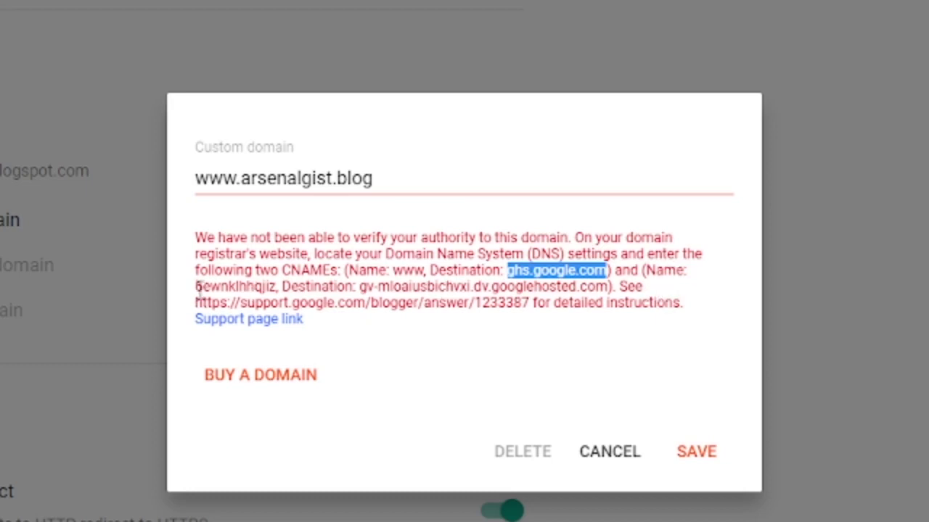
pyautogui.moveTo(196, 285); pyautogui.dragTo(278, 284)
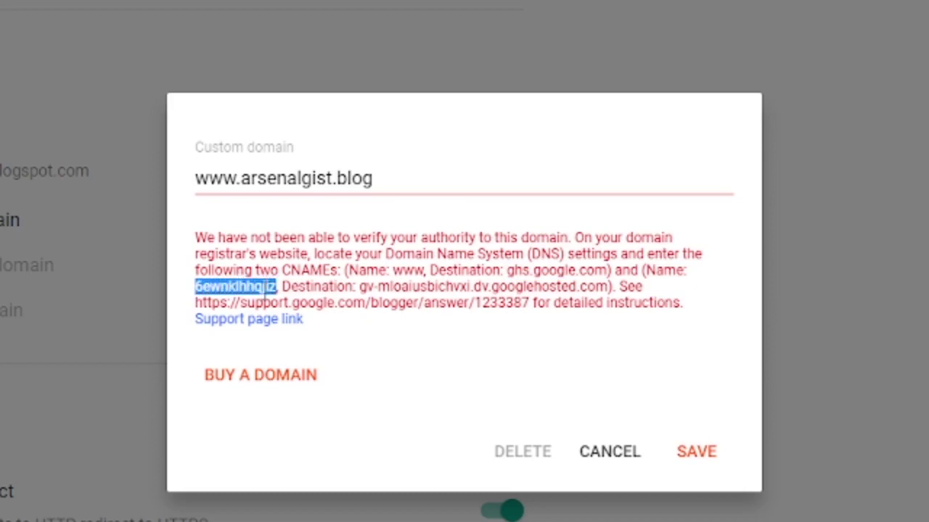
pyautogui.rightClick(265, 293)
pyautogui.click(338, 309)
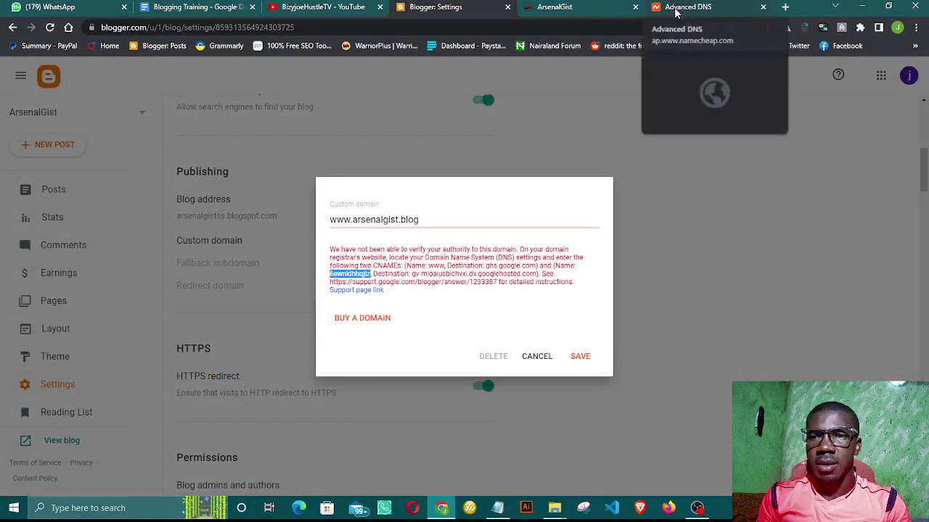
# Step: Return to Namecheap's Advanced DNS page and add a second CNAME Record with the copied name 6ewnklhhqjiz as its host
pyautogui.click(687, 7)
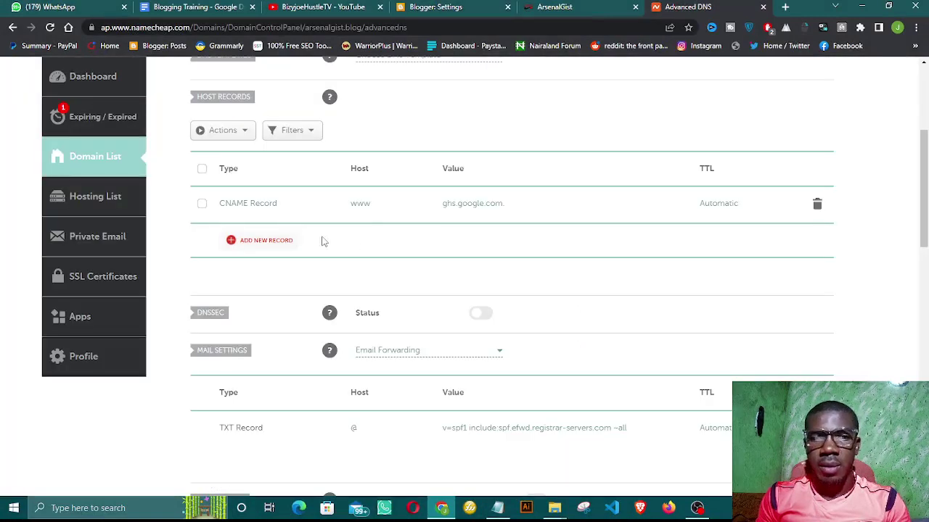
pyautogui.click(284, 240)
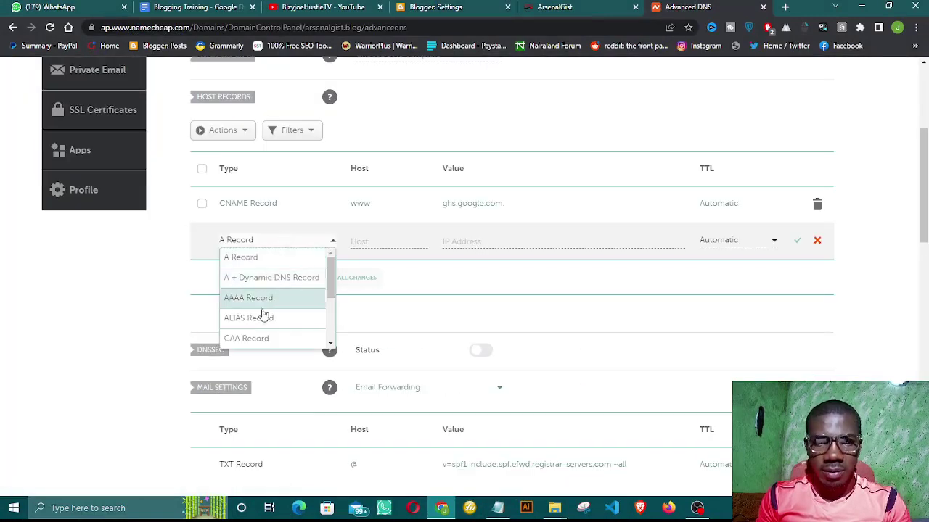
pyautogui.scroll(-3, 262, 313)
pyautogui.scroll(2, 261, 314)
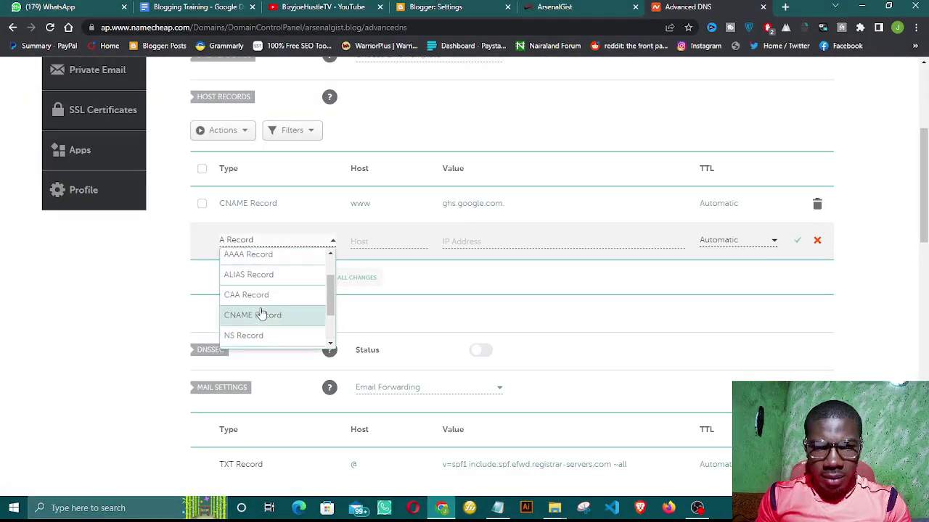
pyautogui.scroll(-2, 261, 300)
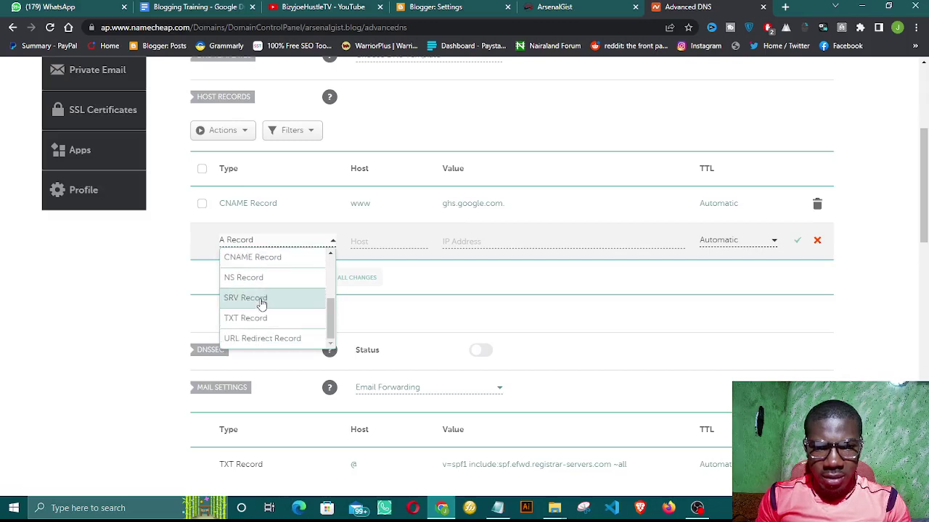
pyautogui.scroll(-1, 259, 312)
pyautogui.scroll(2, 261, 274)
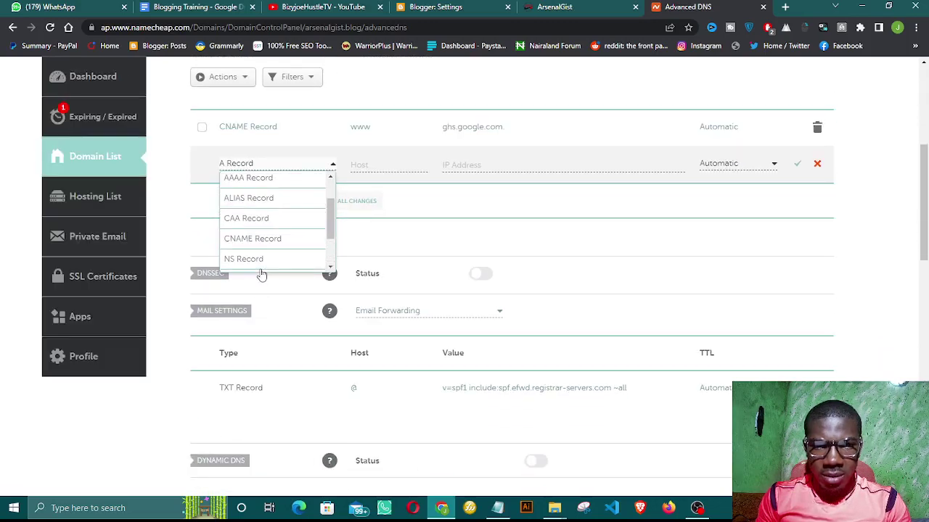
pyautogui.click(261, 240)
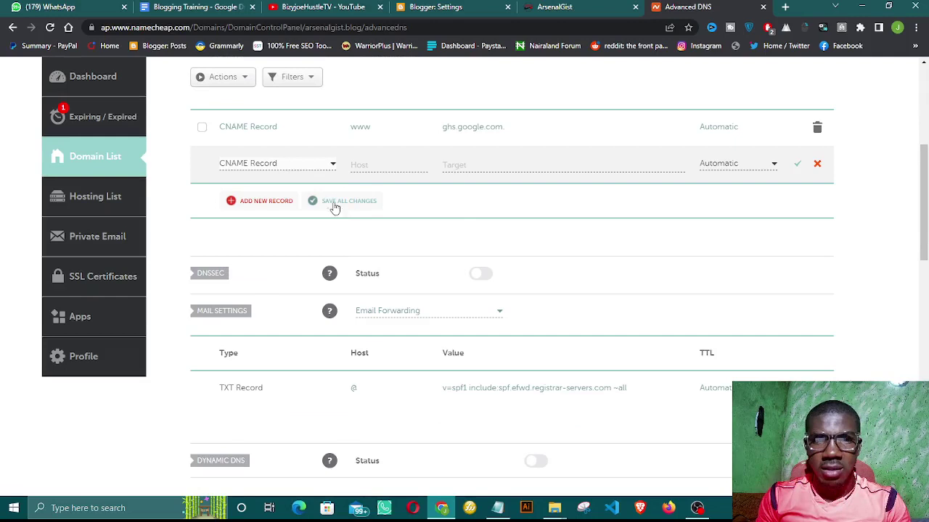
pyautogui.click(385, 163)
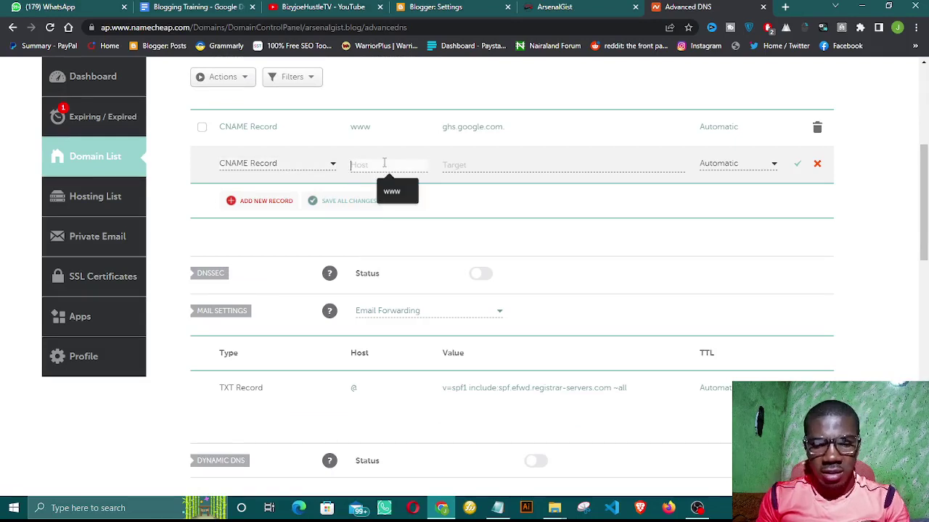
pyautogui.rightClick(384, 165)
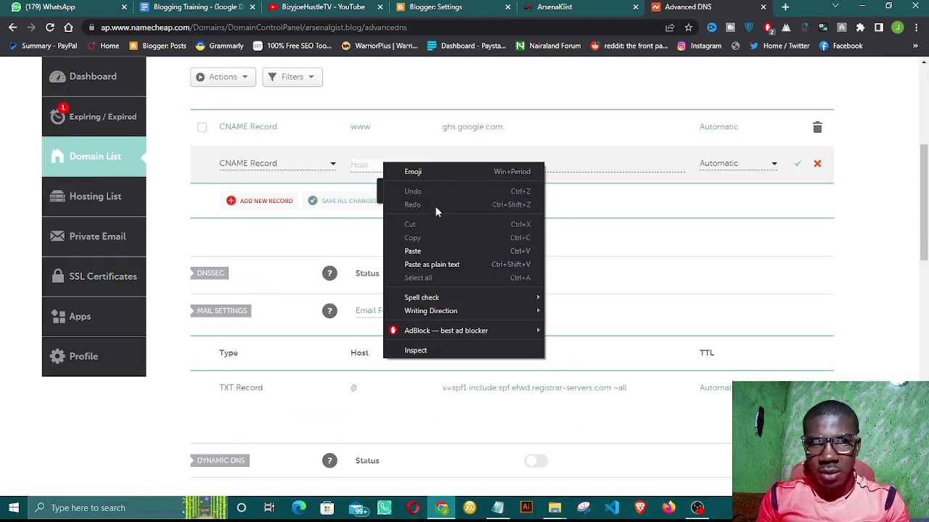
pyautogui.click(431, 253)
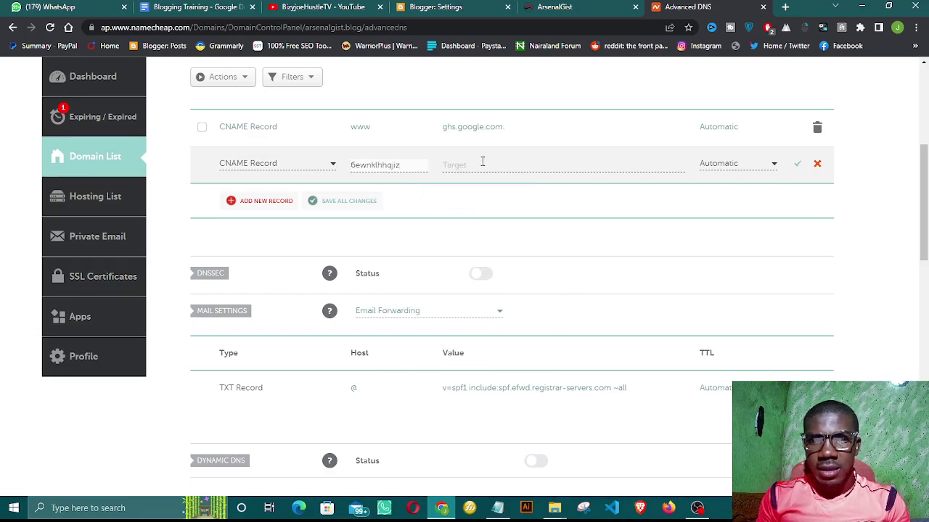
# Step: Switch to Blogger and copy the second CNAME destination, gv-mloaiusbichvxi.dv.googlehosted.com, from the custom domain dialog
pyautogui.click(436, 8)
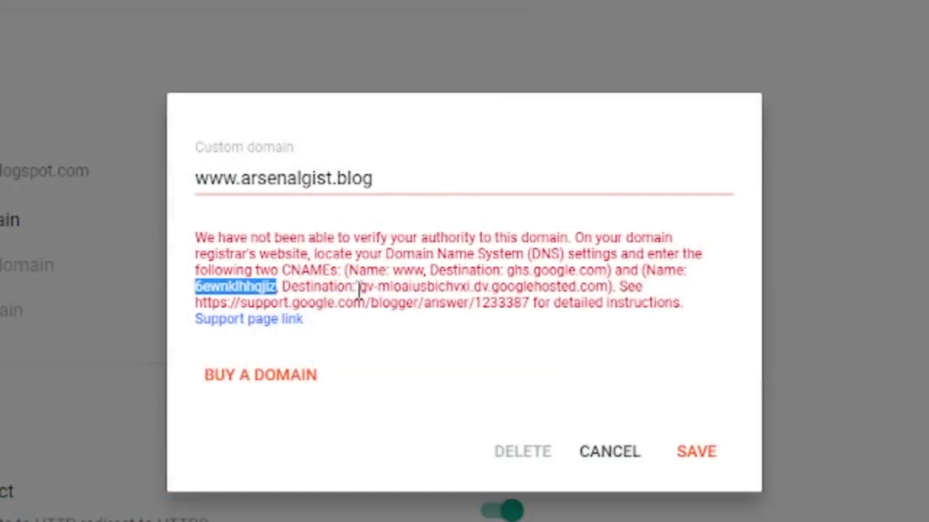
pyautogui.moveTo(359, 287); pyautogui.dragTo(606, 287)
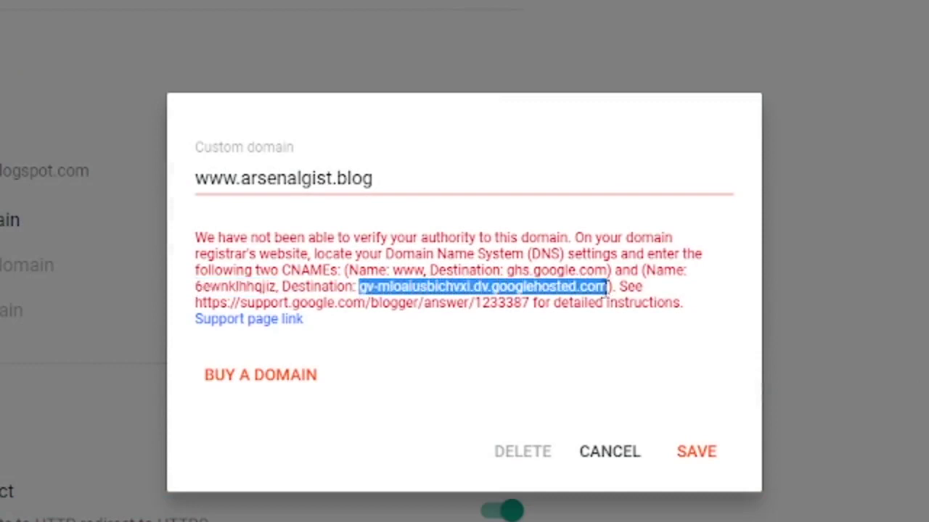
pyautogui.rightClick(550, 283)
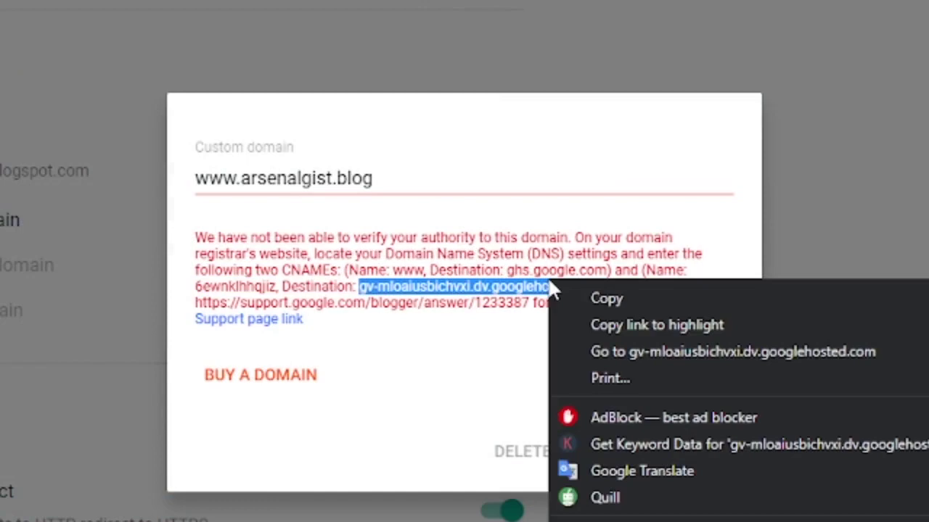
pyautogui.click(591, 300)
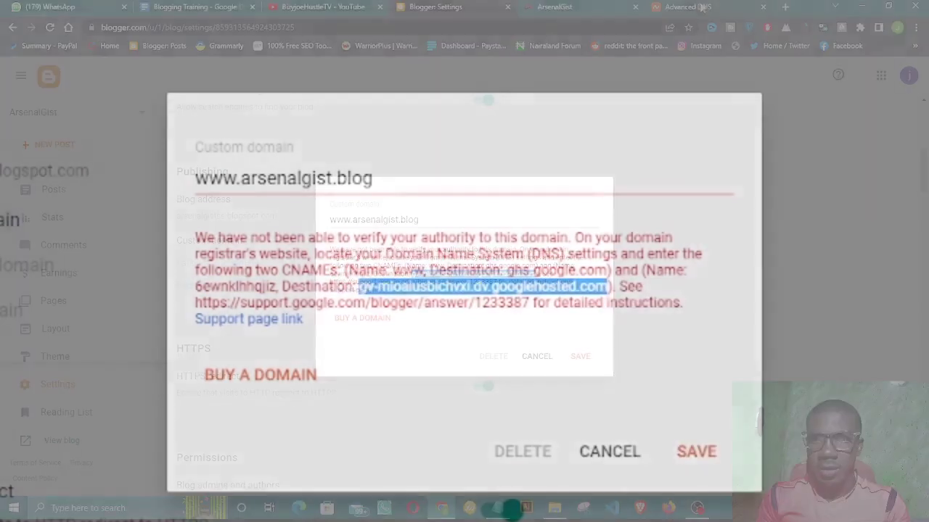
# Step: Back in Namecheap, set the second CNAME record's value to gv-mloaiusbichvxi.dv.googlehosted.com and save the record
pyautogui.click(702, 7)
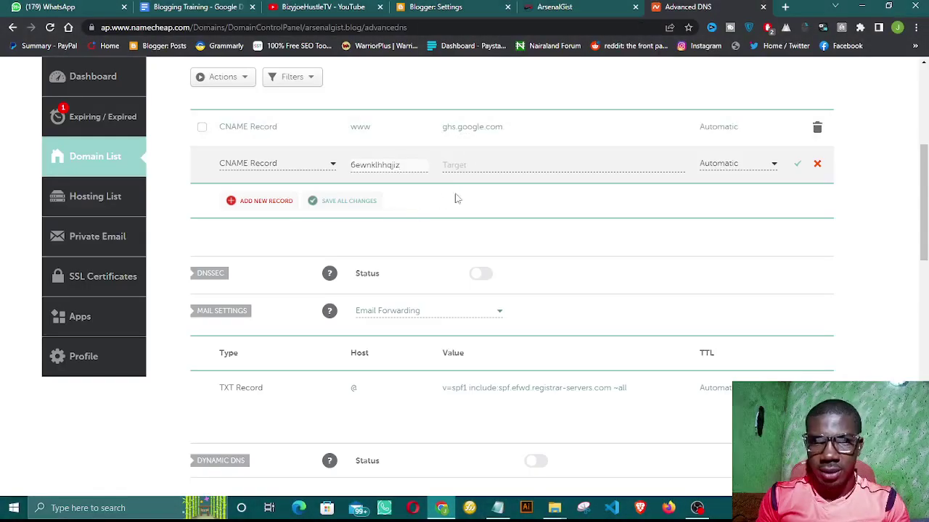
pyautogui.click(466, 166)
pyautogui.hotkey('ctrl', 'v')
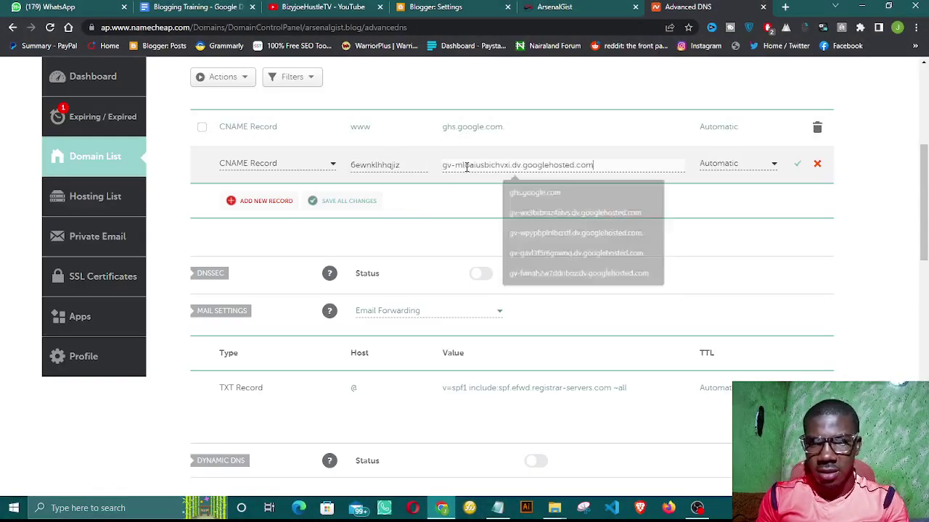
pyautogui.click(800, 166)
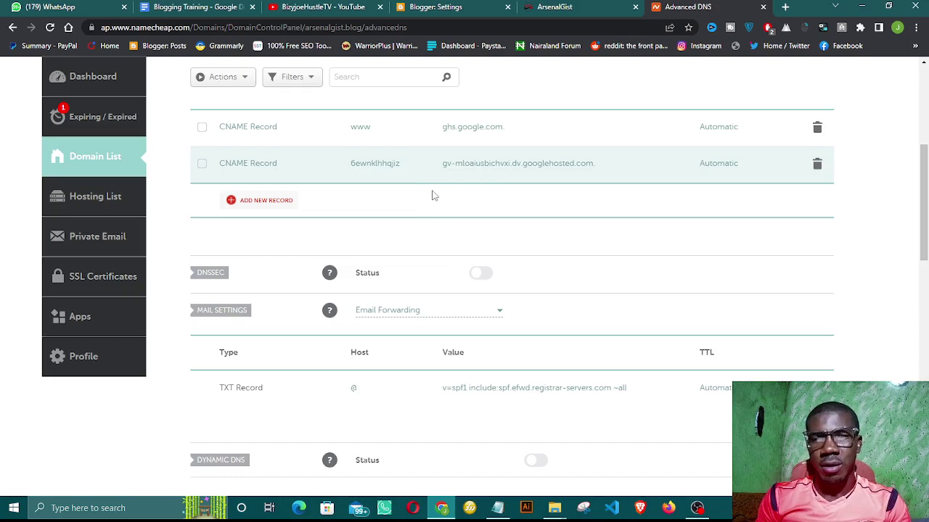
# Step: Return to Blogger and open the custom domain dialog's support page link in a new tab
pyautogui.click(433, 9)
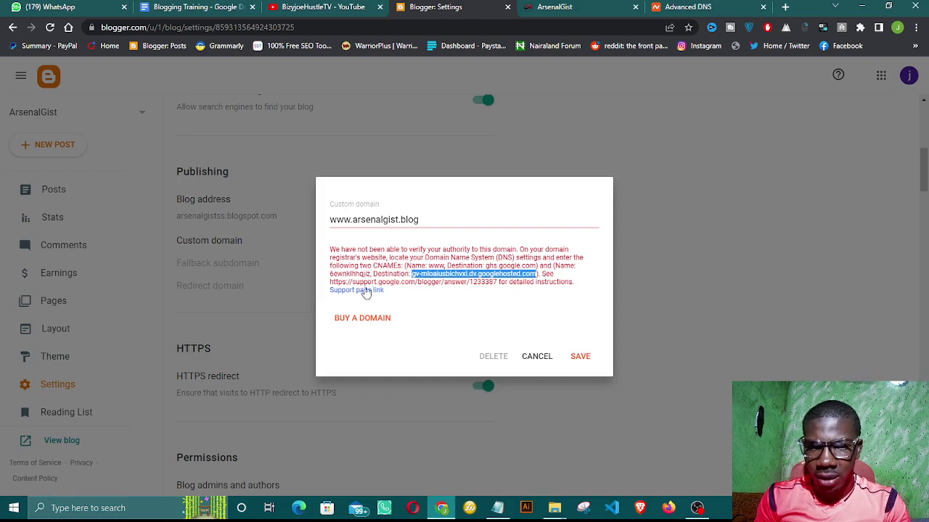
pyautogui.rightClick(340, 291)
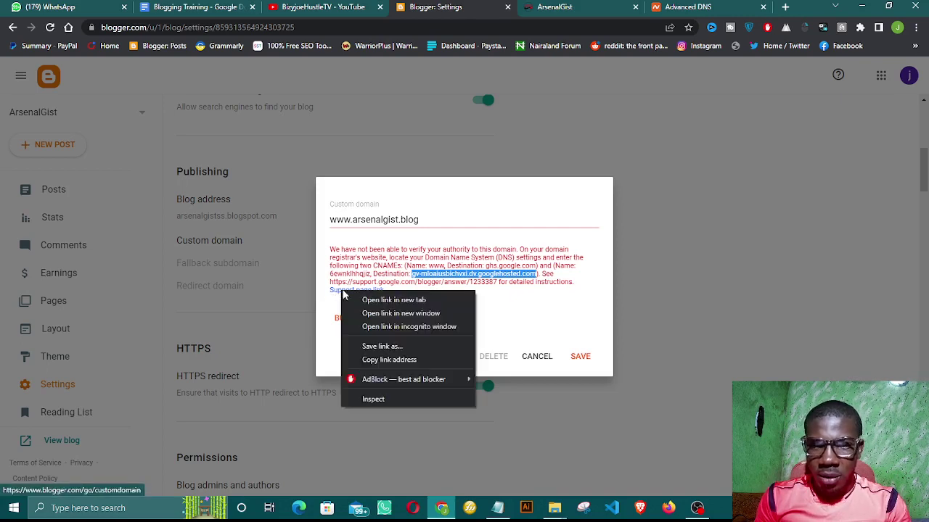
pyautogui.click(373, 300)
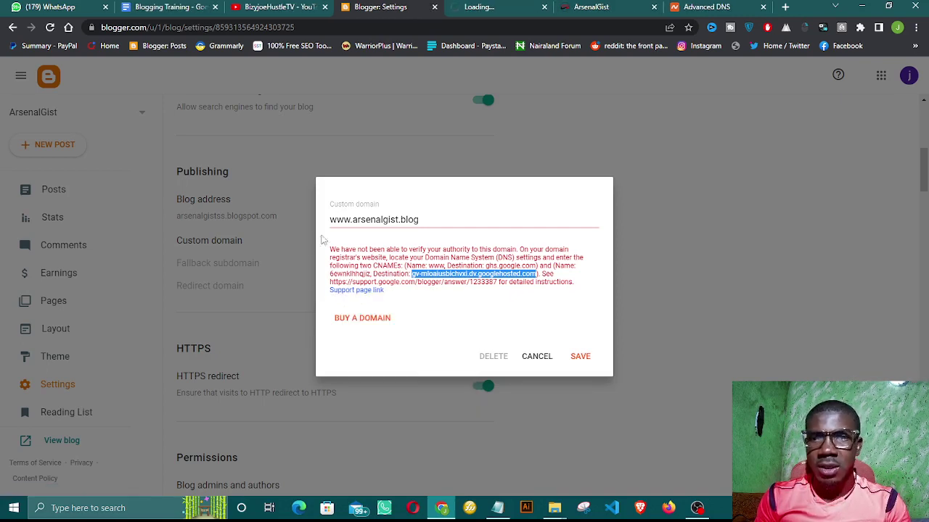
pyautogui.click(479, 10)
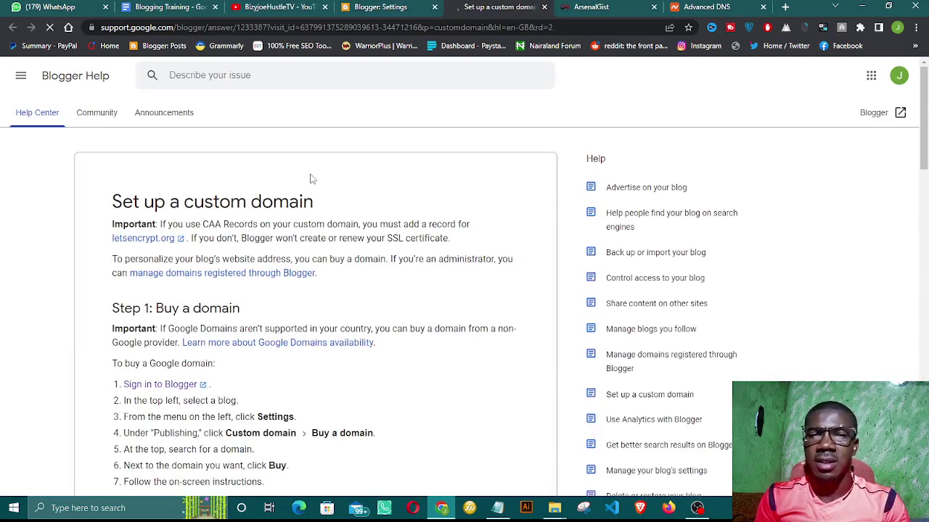
# Step: Look through the Blogger Help article on custom domains for the optional redirect instructions and their A-record IP addresses
pyautogui.scroll(-1, 230, 183)
pyautogui.scroll(-3, 247, 221)
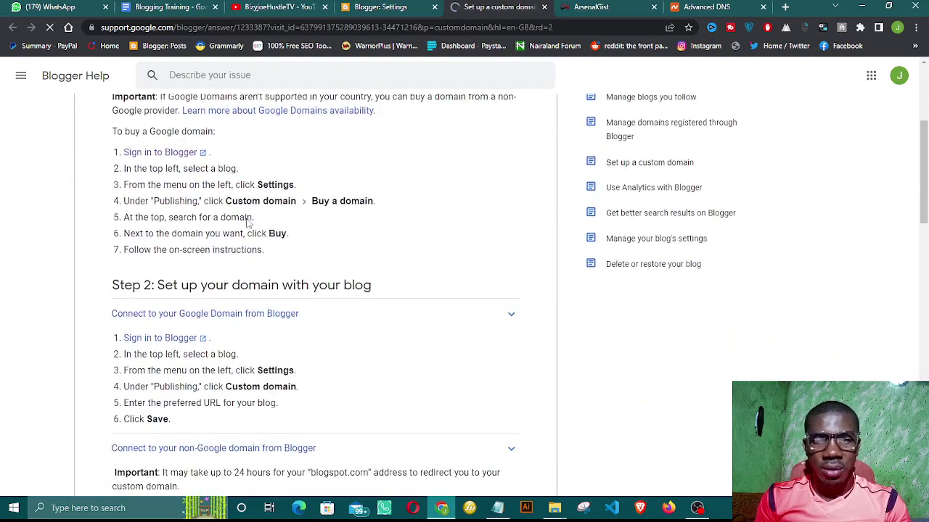
pyautogui.scroll(5, 248, 215)
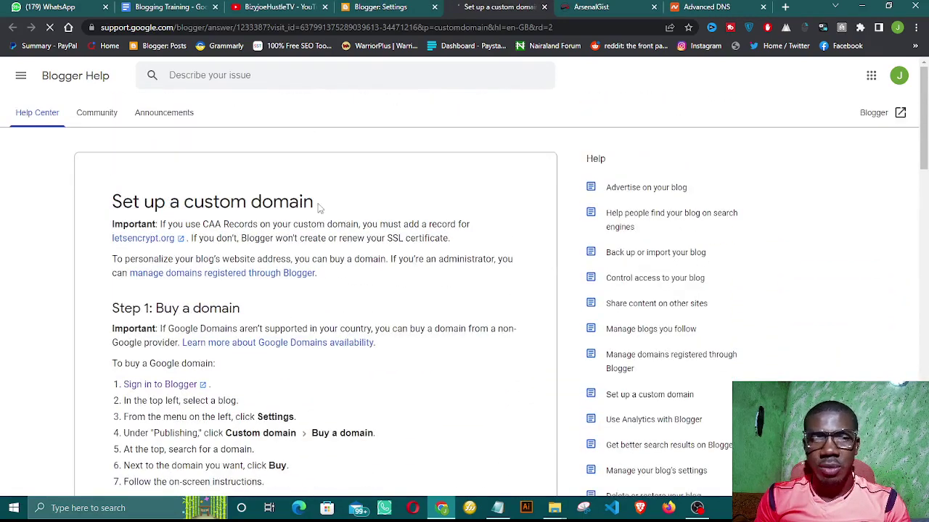
pyautogui.scroll(-1, 319, 209)
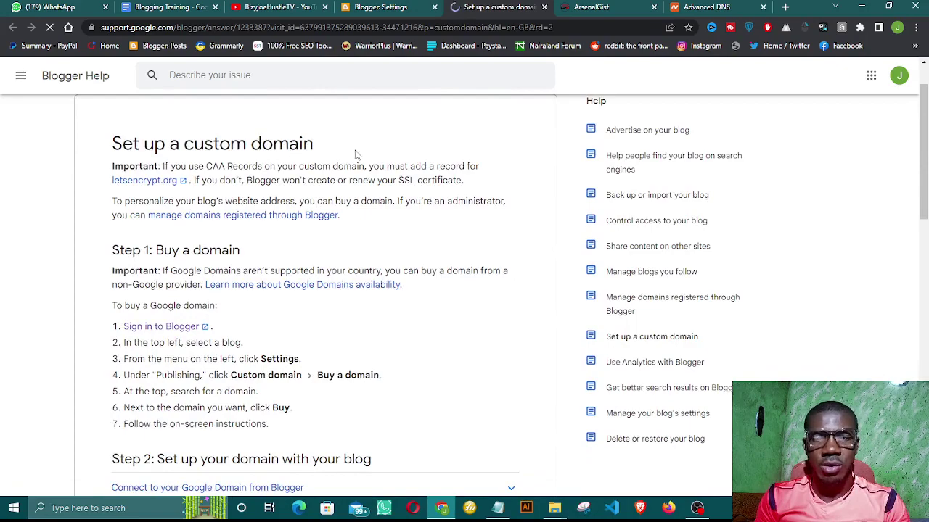
pyautogui.scroll(-3, 159, 188)
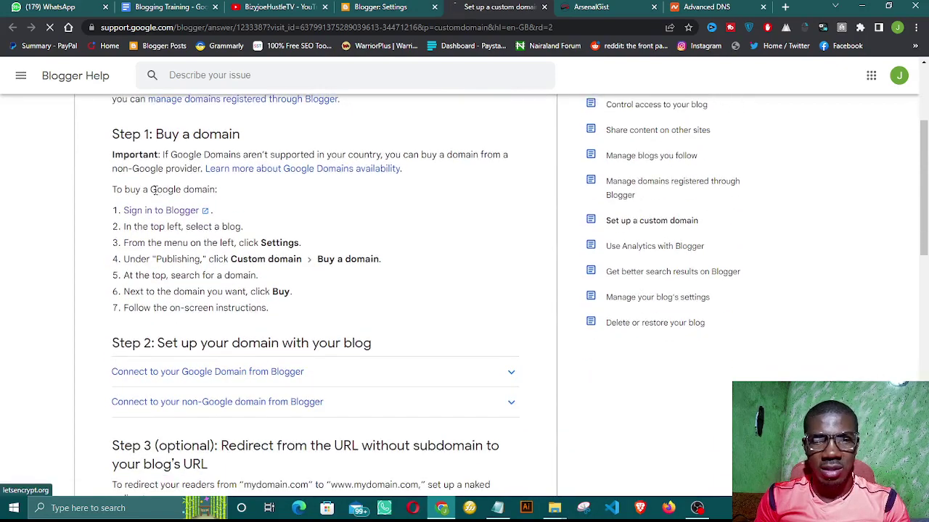
pyautogui.scroll(-4, 259, 198)
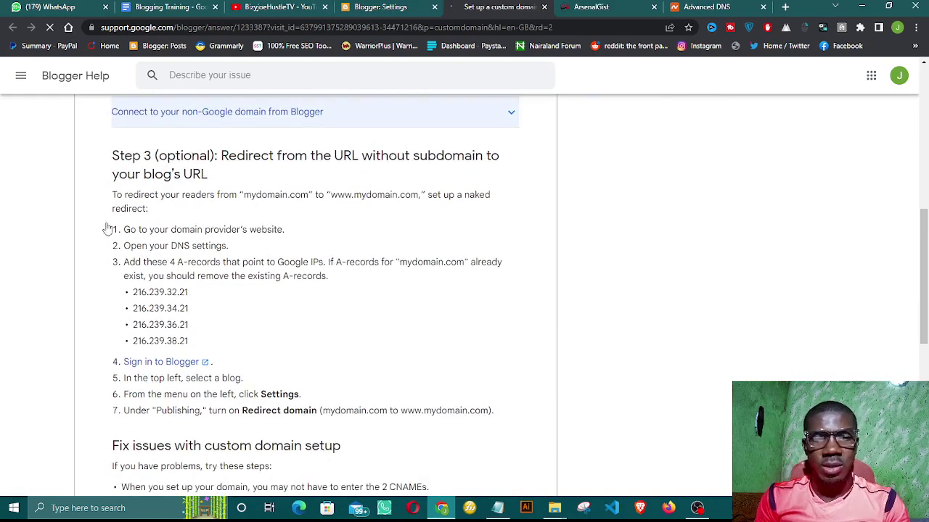
pyautogui.scroll(1, 159, 199)
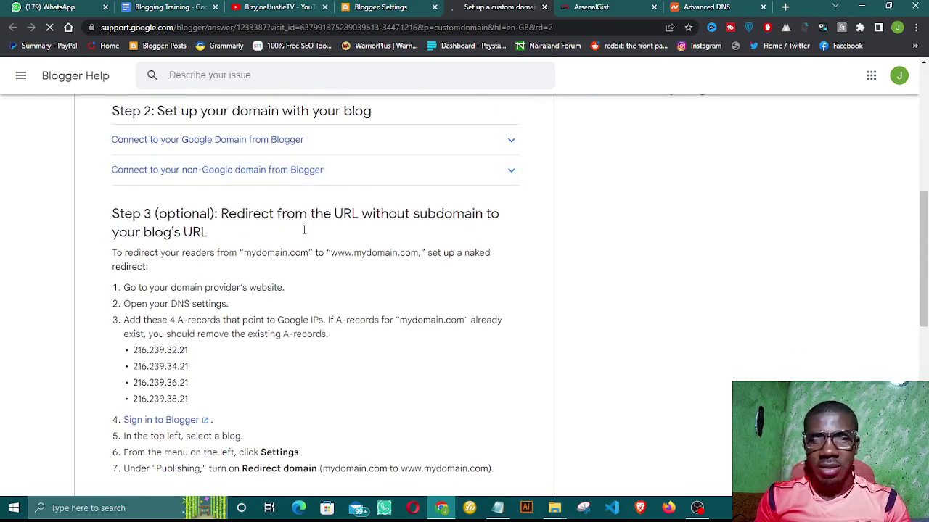
# Step: Copy the first redirect A-record IP address, 216.239.32.21, from the Blogger Help article and return to Namecheap's Advanced DNS page
pyautogui.scroll(-2, 304, 230)
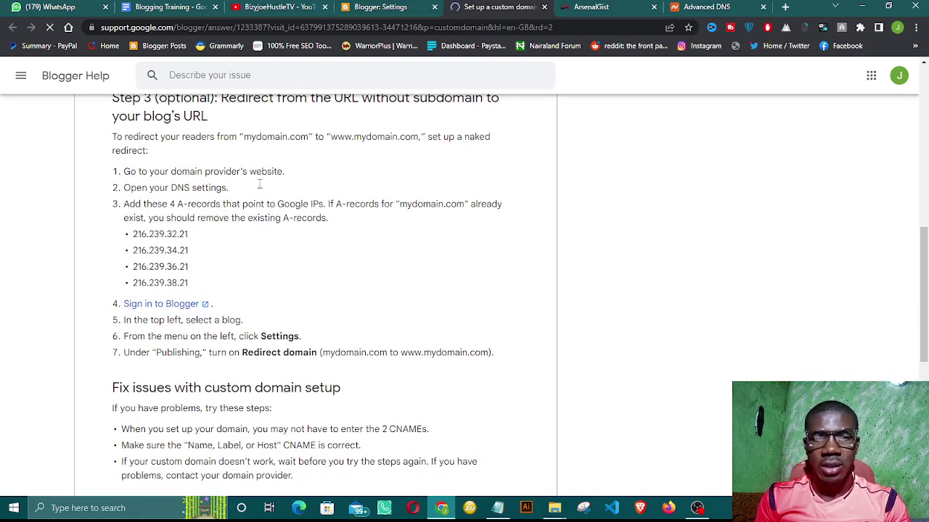
pyautogui.click(697, 10)
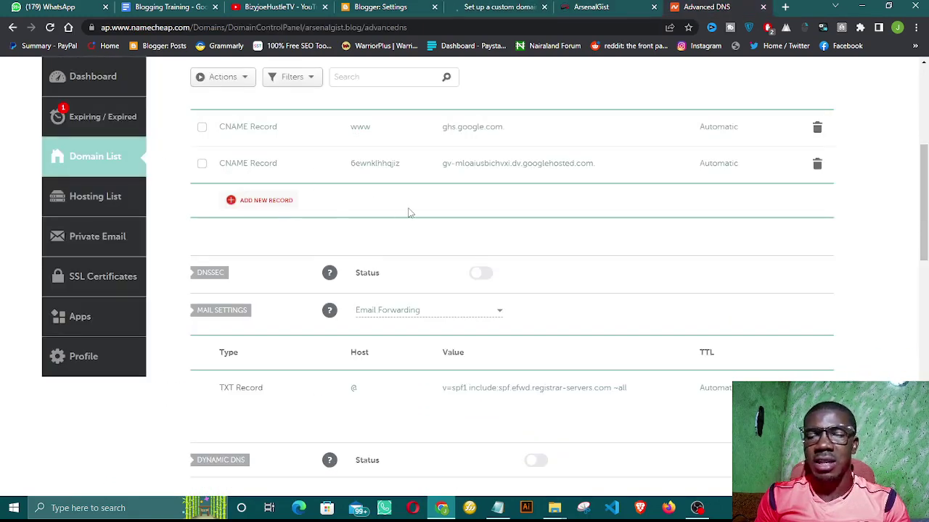
pyautogui.scroll(3, 435, 211)
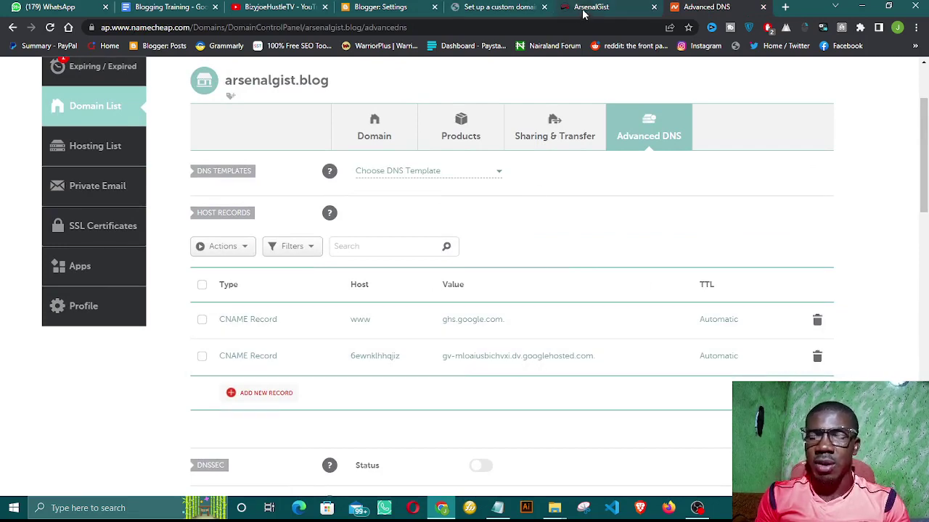
pyautogui.click(500, 7)
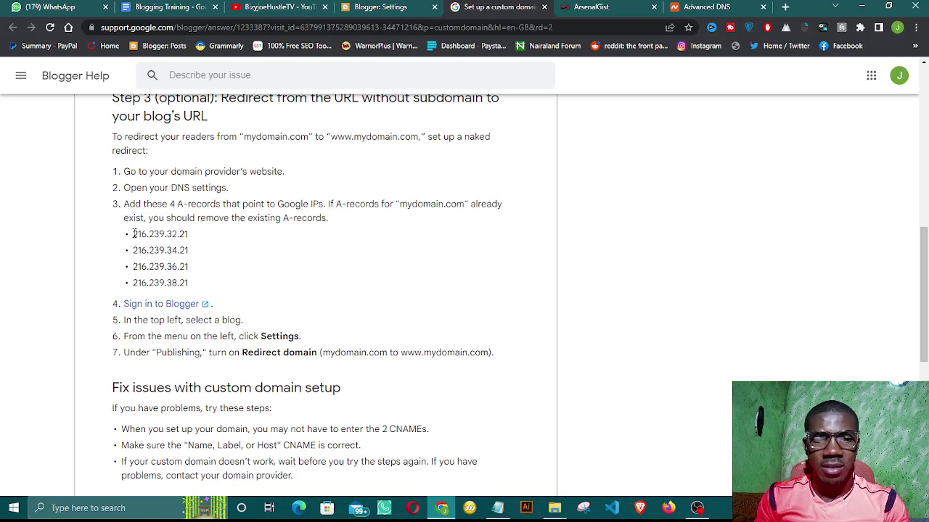
pyautogui.moveTo(134, 233); pyautogui.dragTo(190, 237)
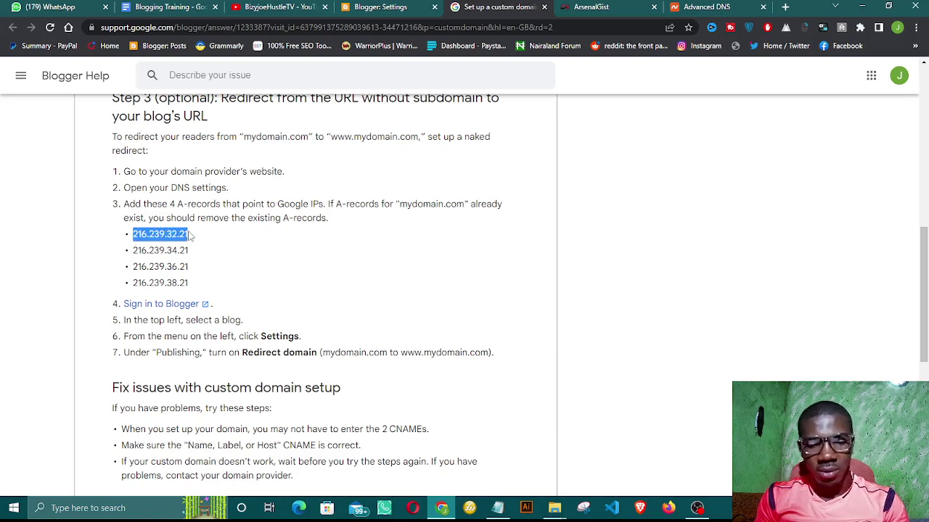
pyautogui.rightClick(187, 238)
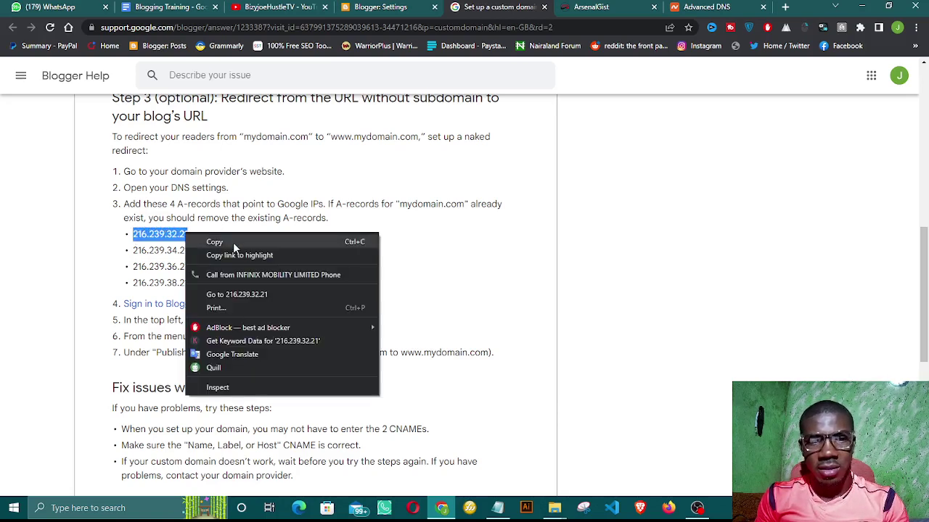
pyautogui.click(233, 242)
pyautogui.click(691, 13)
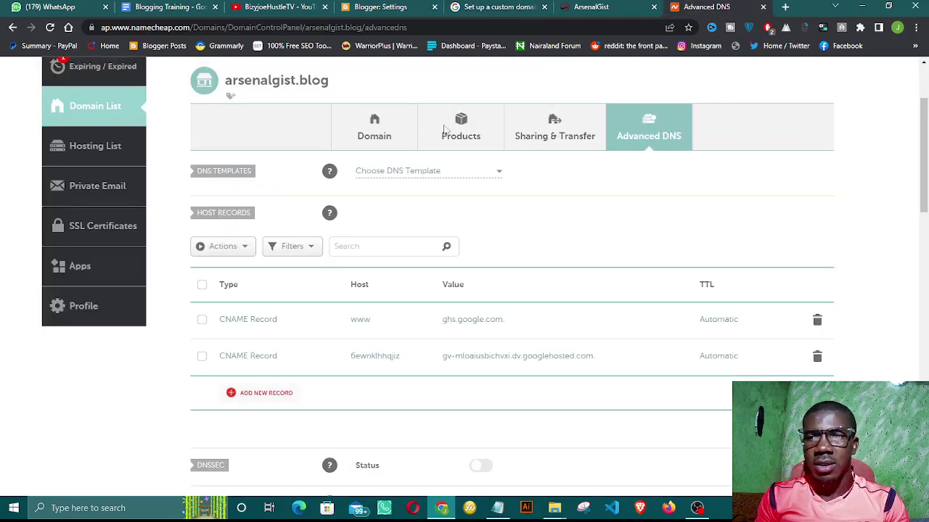
# Step: Add an A Record with host @ and IP address 216.239.32.21 to the host records and save it
pyautogui.click(263, 394)
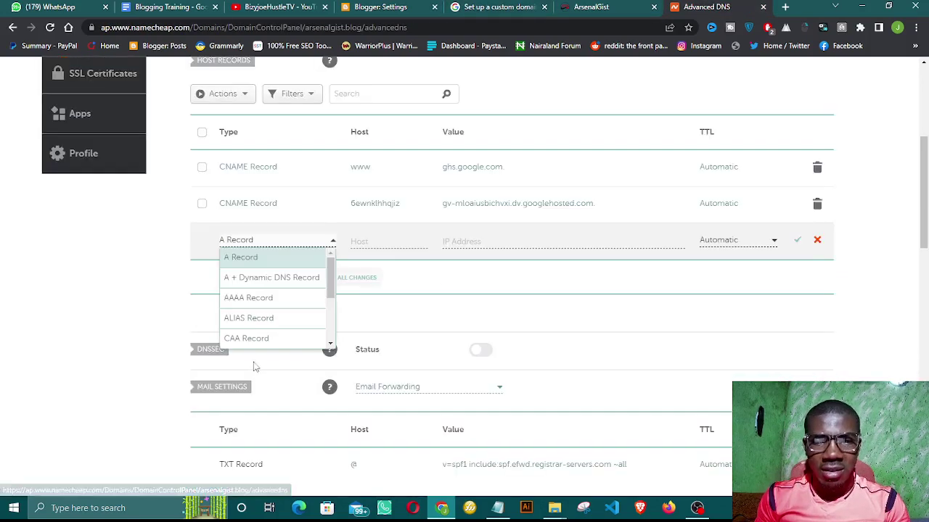
pyautogui.click(259, 258)
pyautogui.click(382, 243)
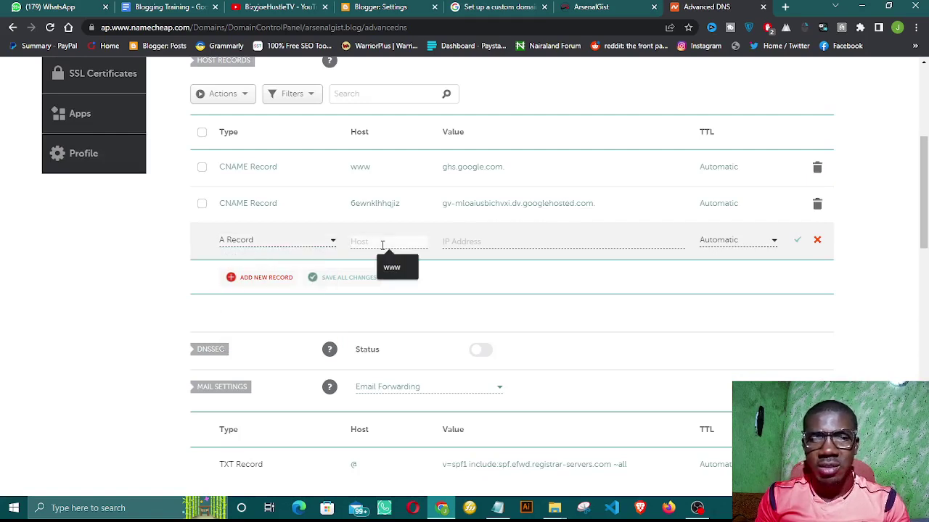
pyautogui.write('@')
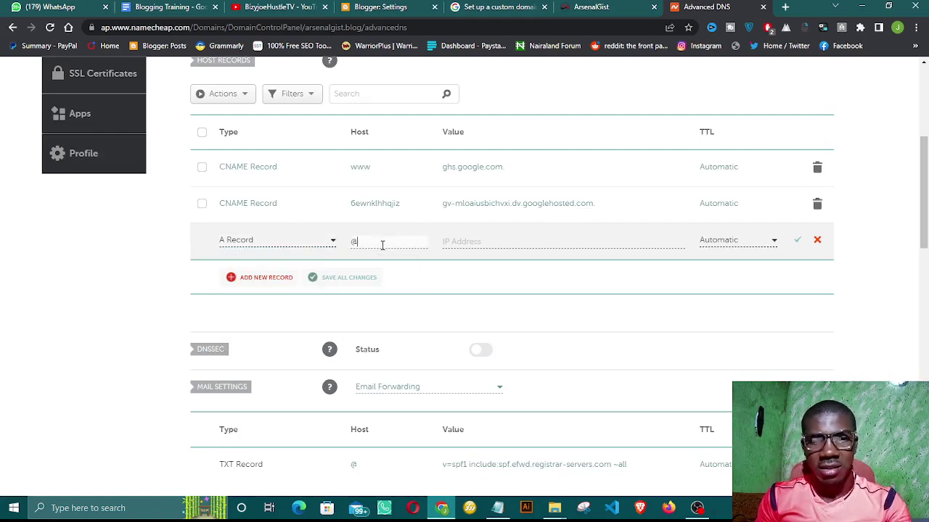
pyautogui.click(477, 241)
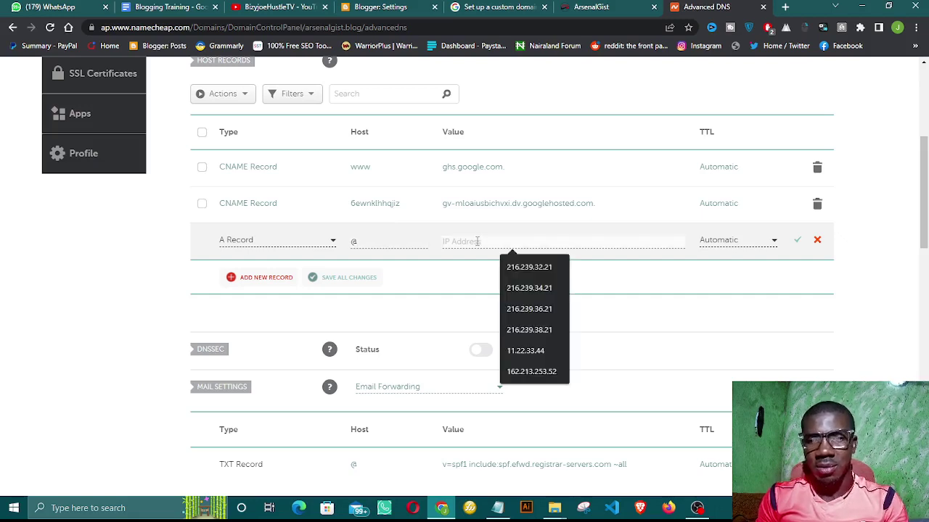
pyautogui.rightClick(478, 241)
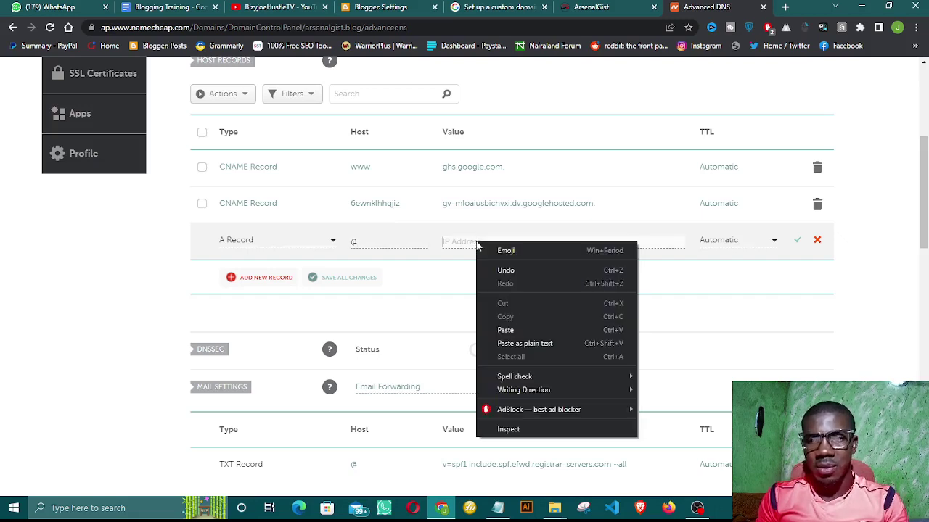
pyautogui.click(508, 330)
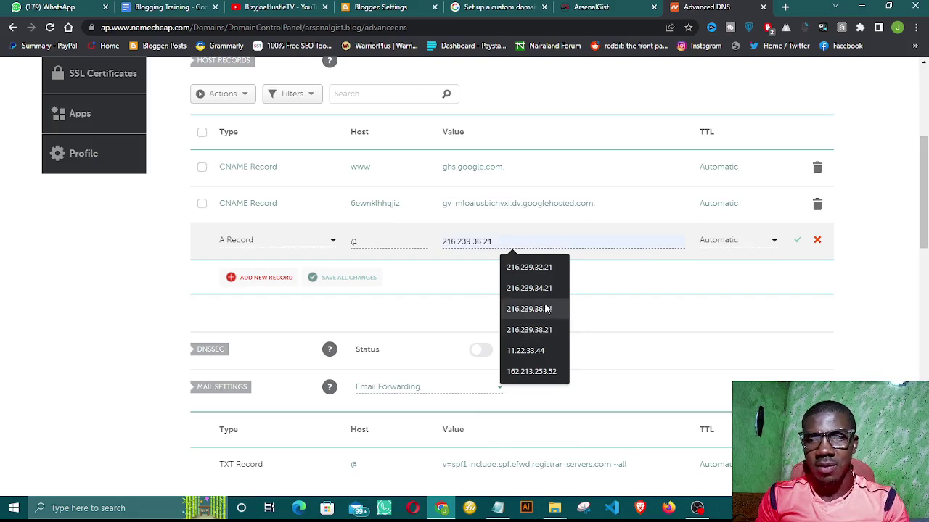
pyautogui.click(798, 244)
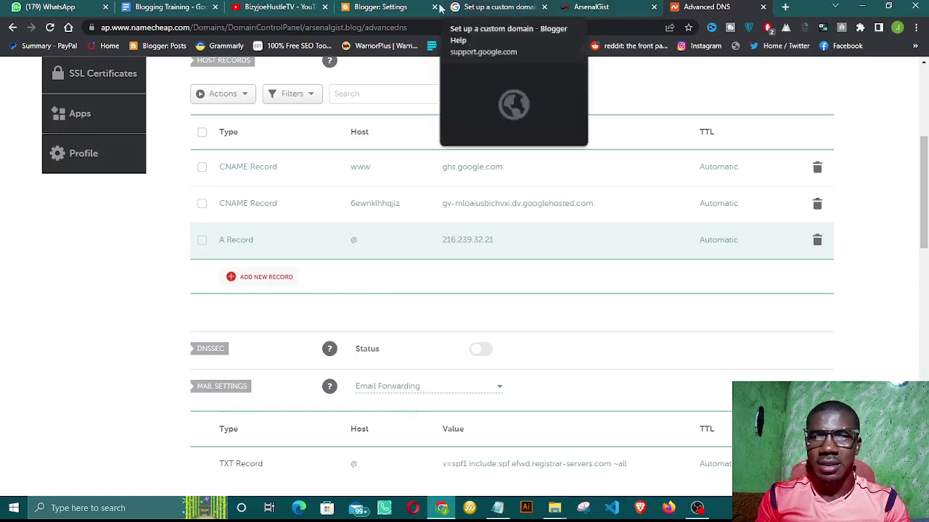
# Step: Switch to Blogger Help, copy the second A-record IP address, 216.239.34.21, and go back to Namecheap
pyautogui.click(493, 7)
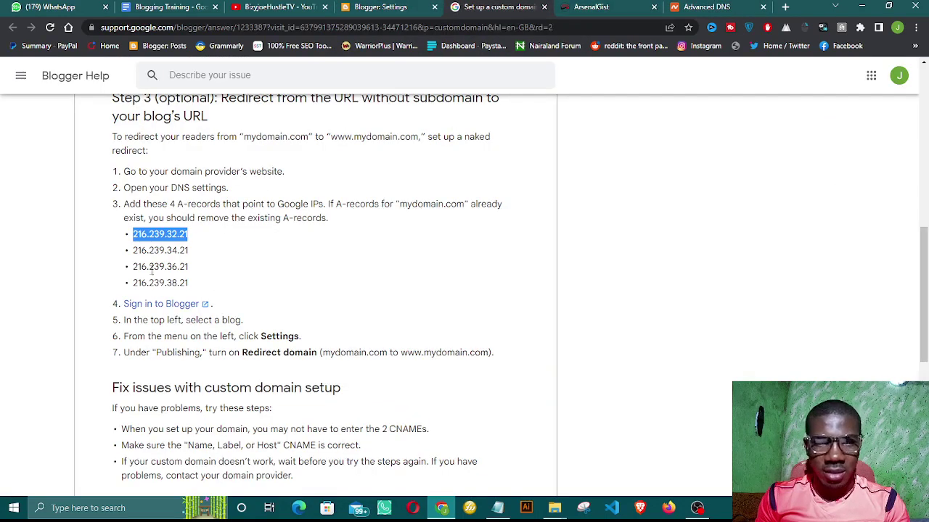
pyautogui.moveTo(134, 253); pyautogui.dragTo(194, 264)
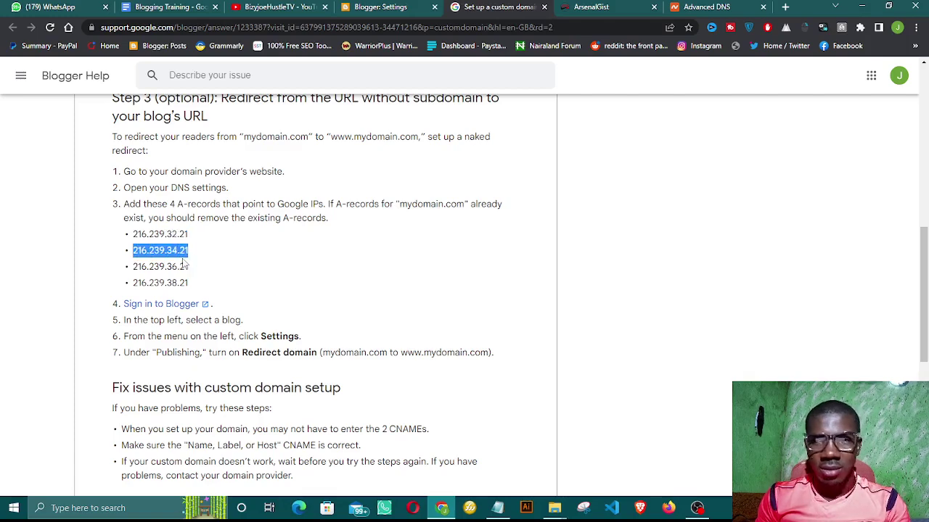
pyautogui.click(707, 7)
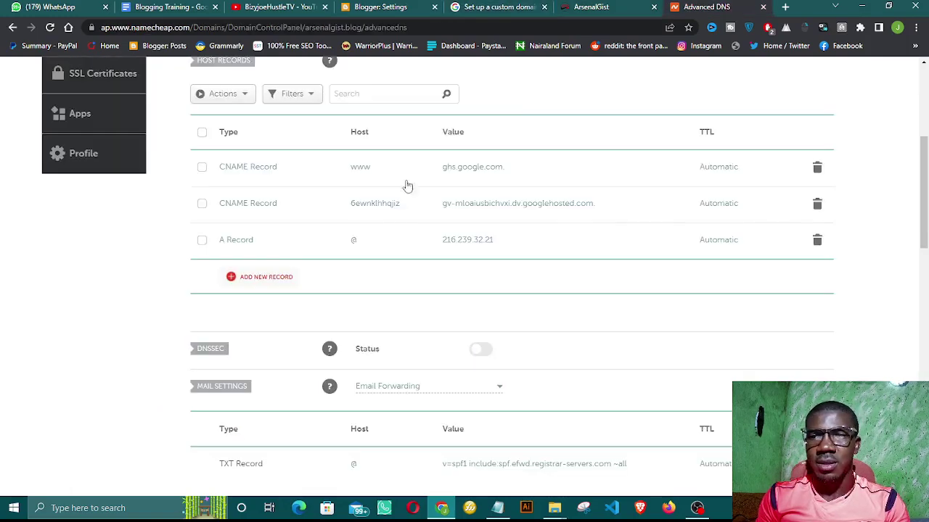
# Step: Add a second A Record with host @ and IP address 216.239.34.21 and save it
pyautogui.click(254, 276)
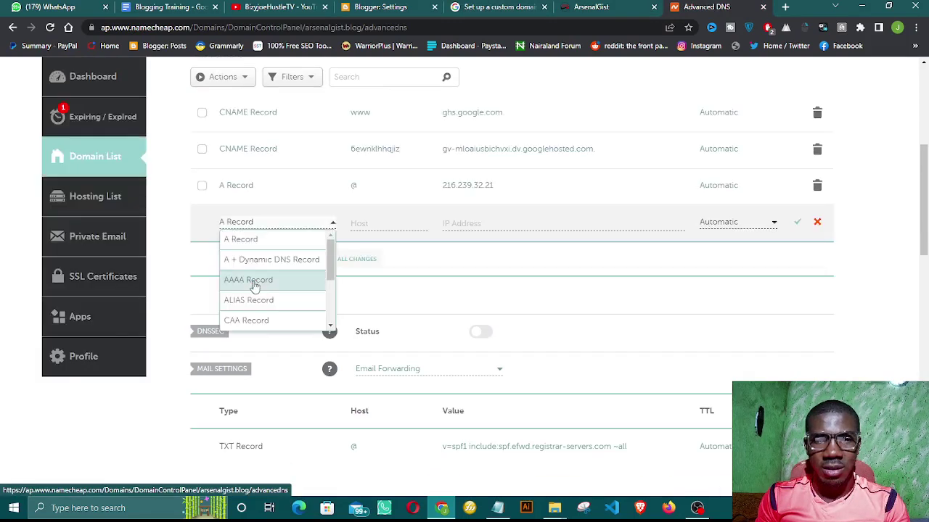
pyautogui.click(240, 240)
pyautogui.click(377, 224)
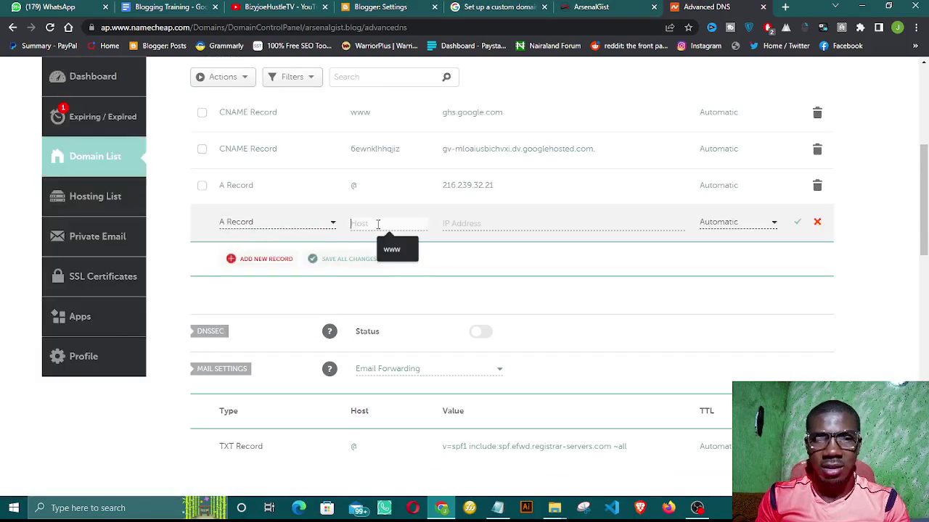
pyautogui.write('@')
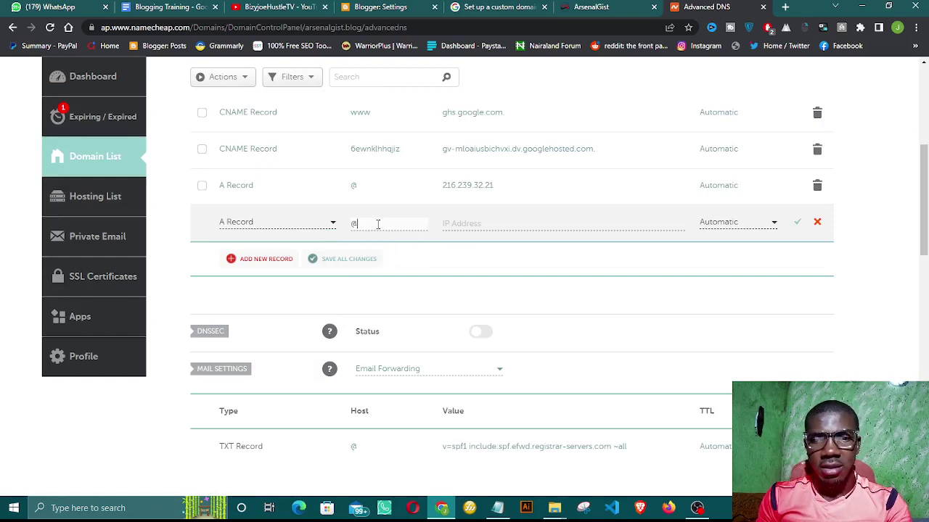
pyautogui.click(486, 222)
pyautogui.press('Down')
pyautogui.press('Down')
pyautogui.press('Return')
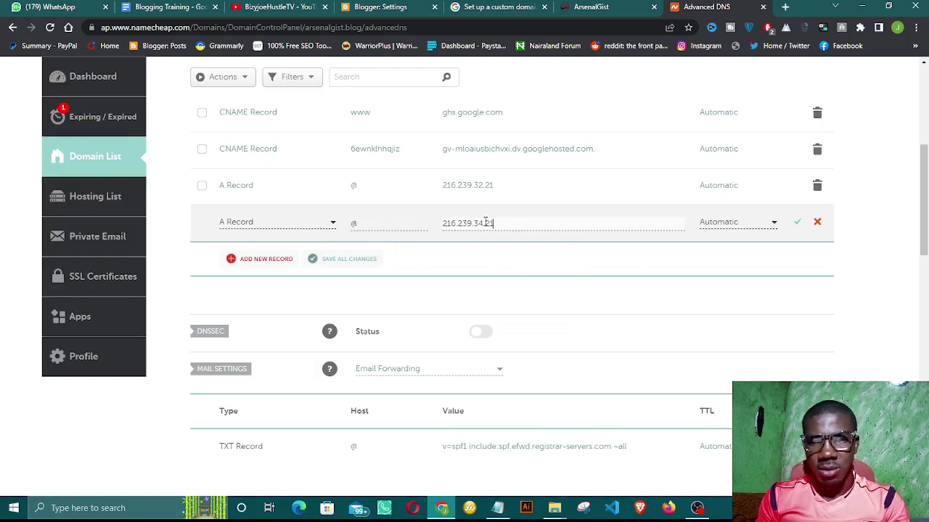
pyautogui.click(795, 224)
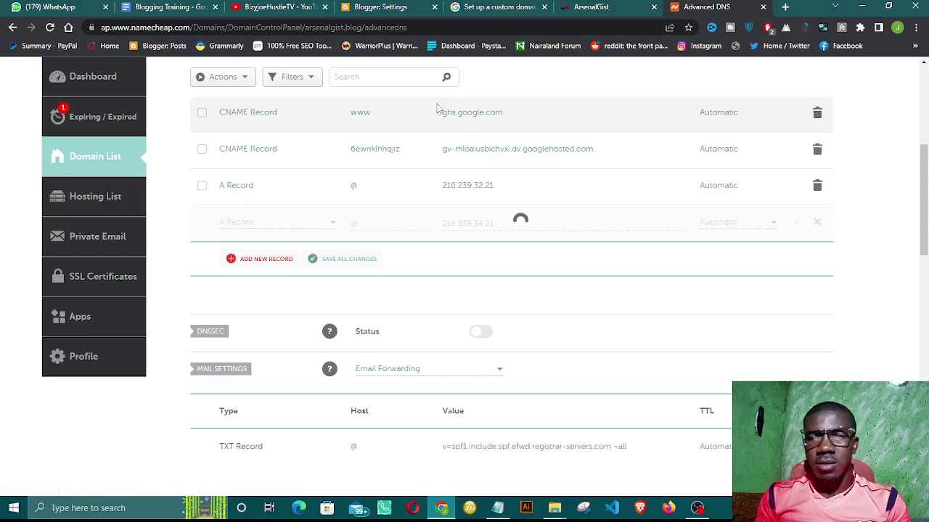
# Step: Switch to Blogger Help, copy the third A-record IP address, 216.239.36.21, and go back to Namecheap
pyautogui.click(500, 7)
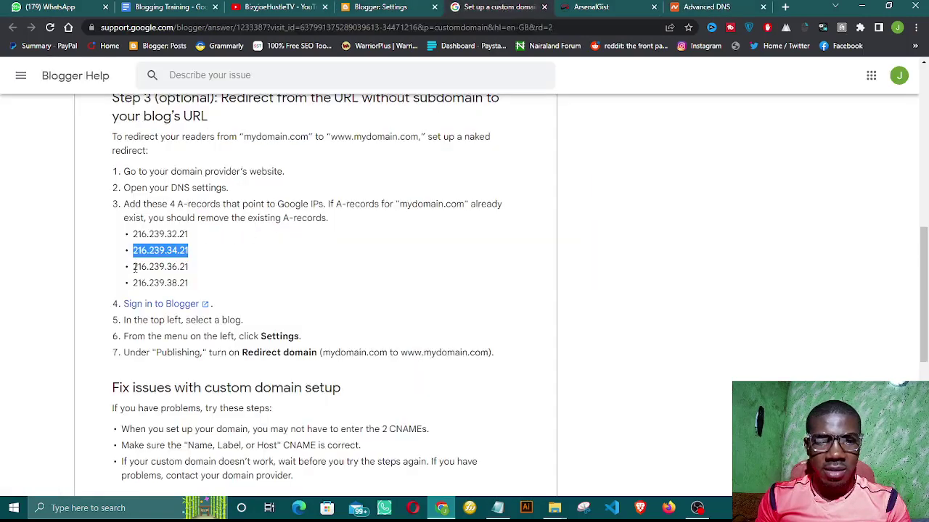
pyautogui.moveTo(133, 268); pyautogui.dragTo(197, 274)
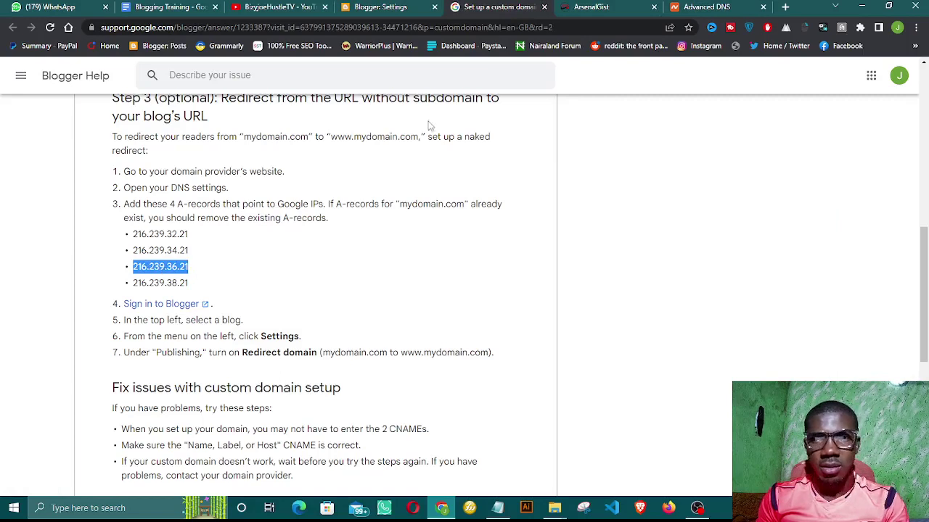
pyautogui.click(697, 10)
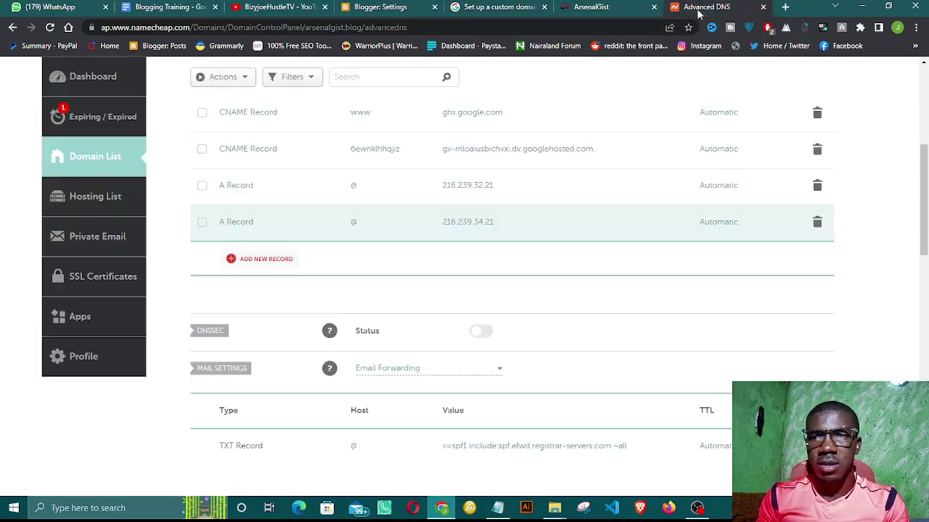
# Step: Add a third A Record with host @ and IP address 216.239.36.21 and save it
pyautogui.click(259, 262)
pyautogui.click(254, 266)
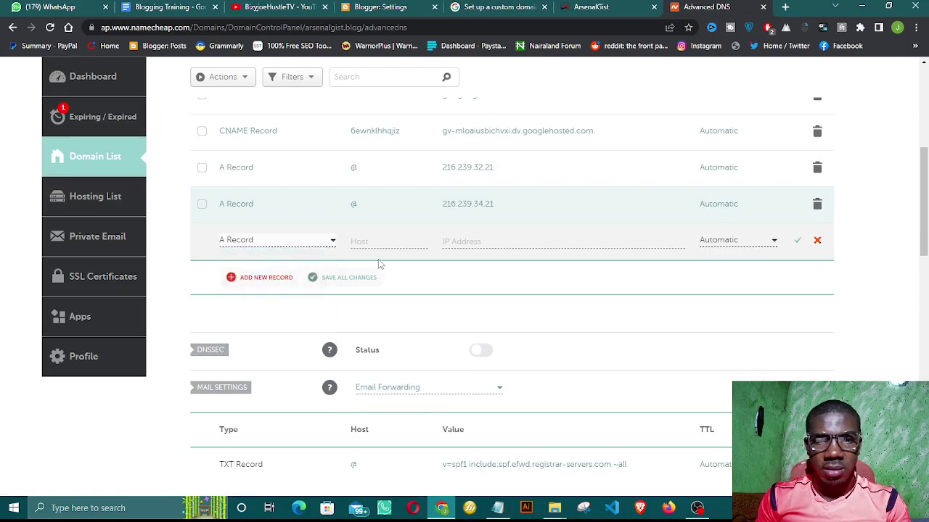
pyautogui.click(385, 243)
pyautogui.write('@')
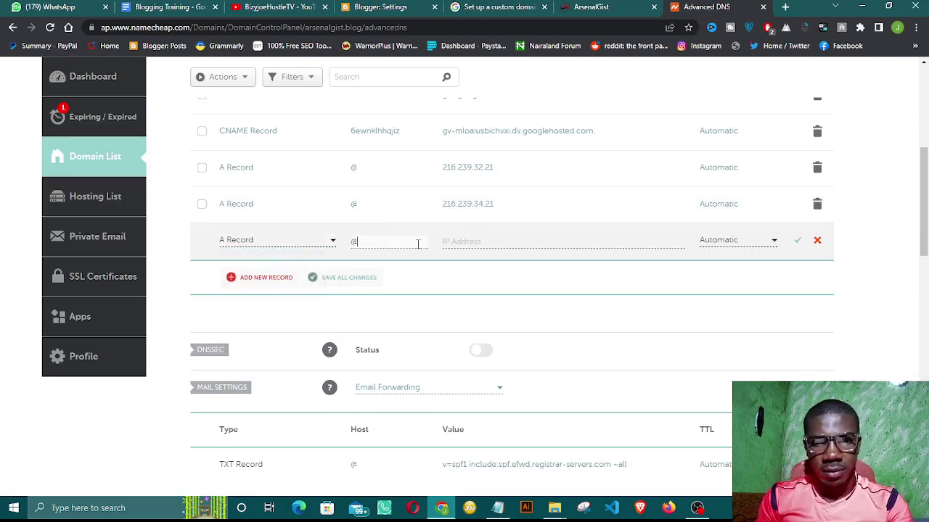
pyautogui.click(462, 244)
pyautogui.press('Down')
pyautogui.press('Down')
pyautogui.press('Down')
pyautogui.press('Return')
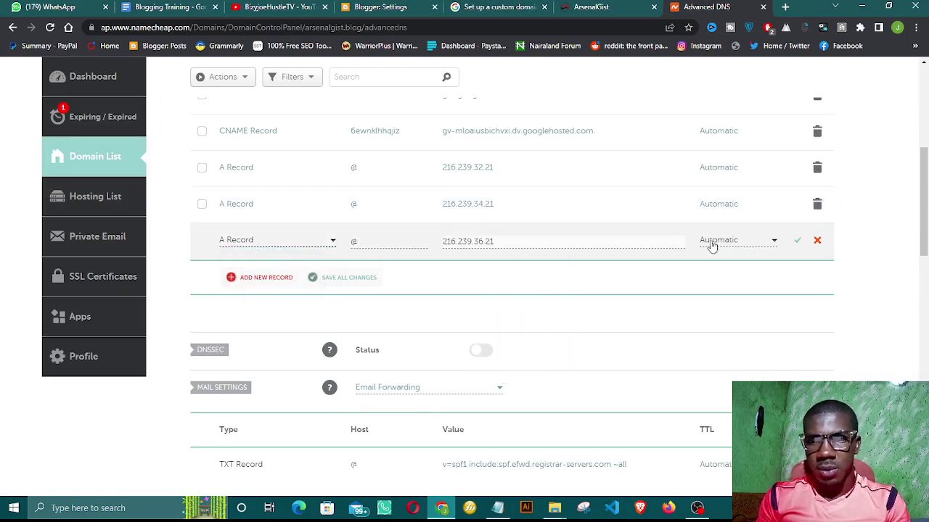
pyautogui.click(798, 243)
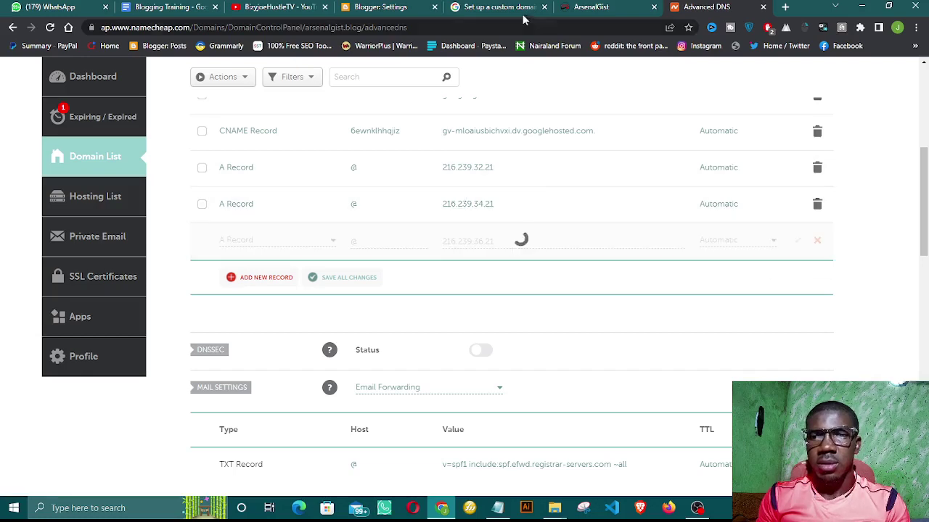
# Step: Switch to Blogger Help, copy the fourth A-record IP address, 216.239.38.21, and go back to Namecheap
pyautogui.click(497, 7)
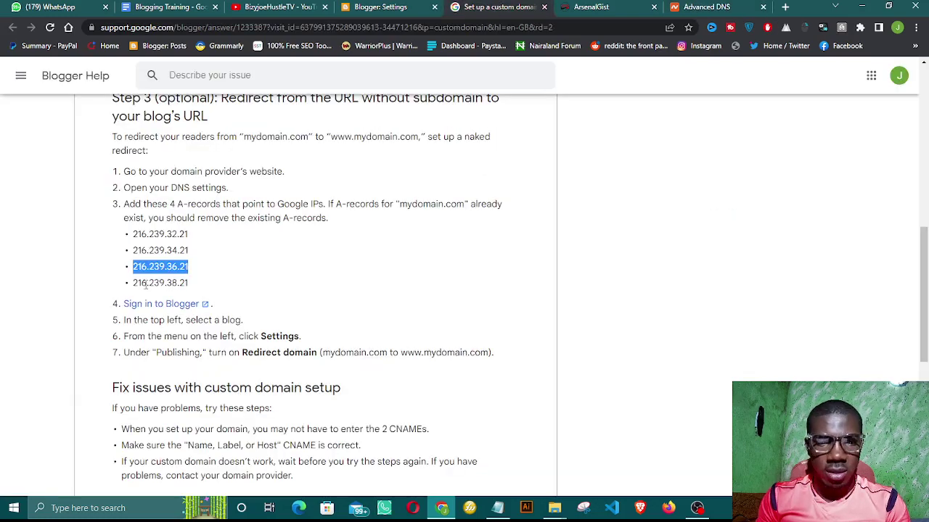
pyautogui.moveTo(133, 284); pyautogui.dragTo(196, 289)
pyautogui.hotkey('ctrl', 'c')
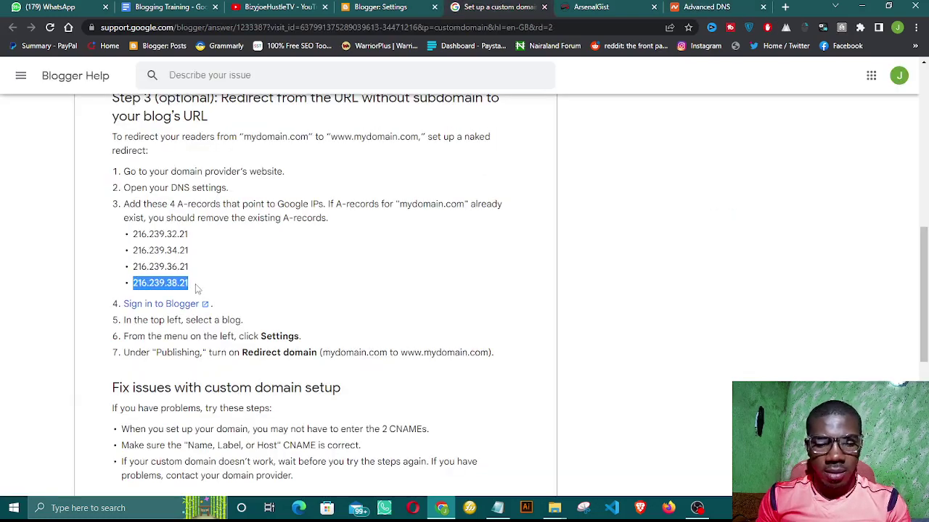
pyautogui.click(707, 6)
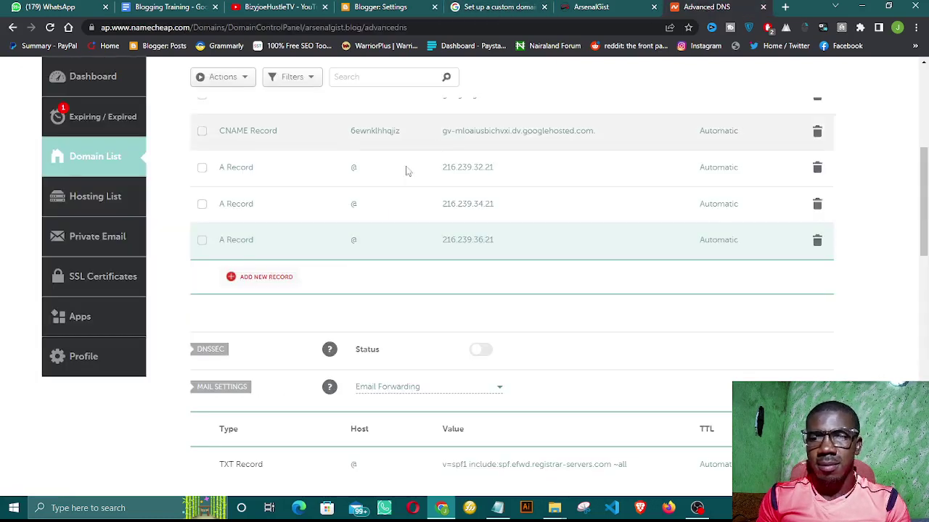
# Step: Add a fourth A Record with host @ and IP address 216.239.38.21 and save it
pyautogui.click(250, 282)
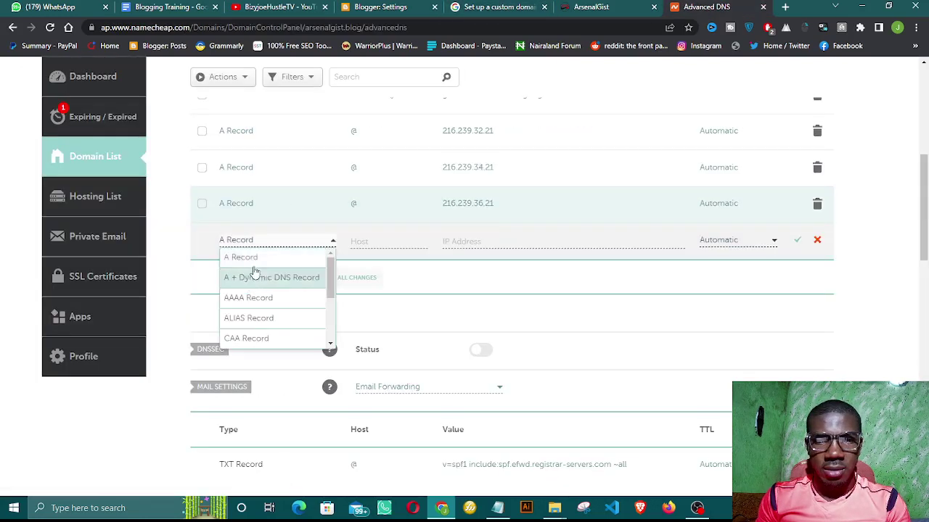
pyautogui.click(252, 257)
pyautogui.click(378, 241)
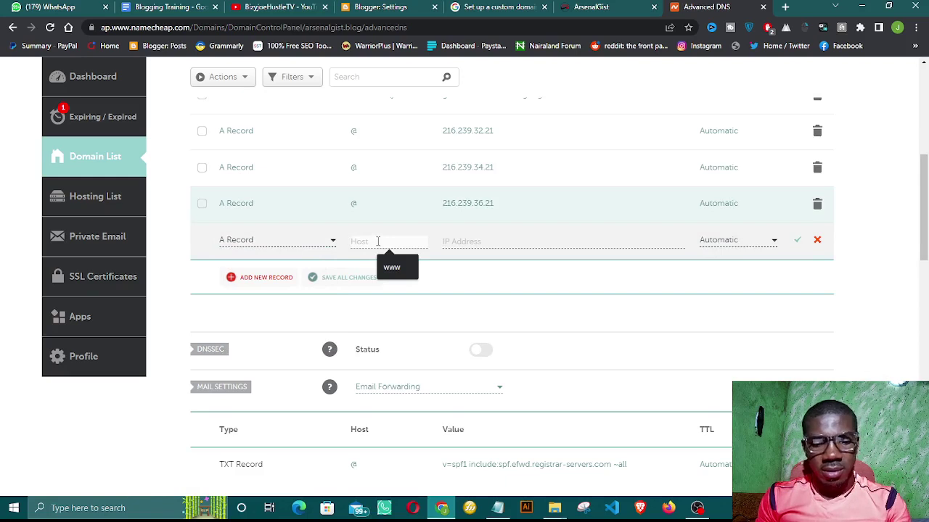
pyautogui.write('@')
pyautogui.click(458, 241)
pyautogui.hotkey('ctrl', 'v')
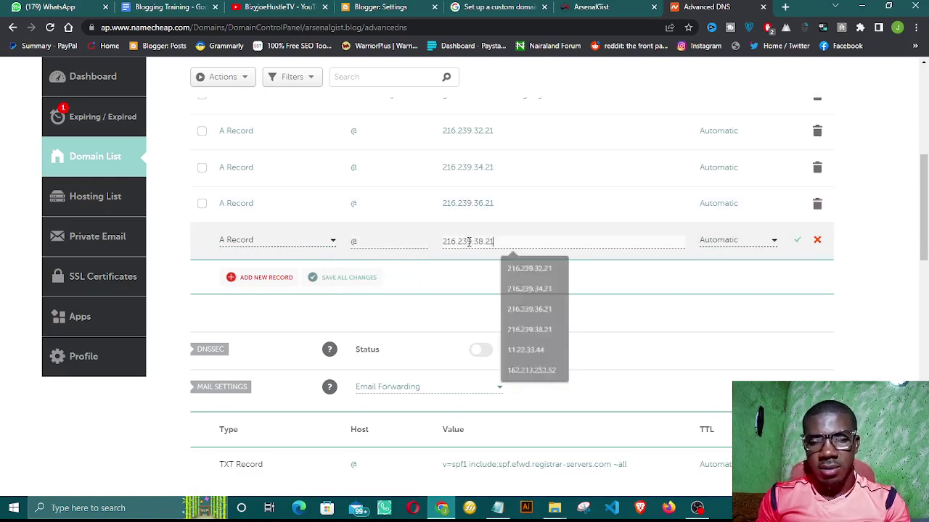
pyautogui.click(797, 243)
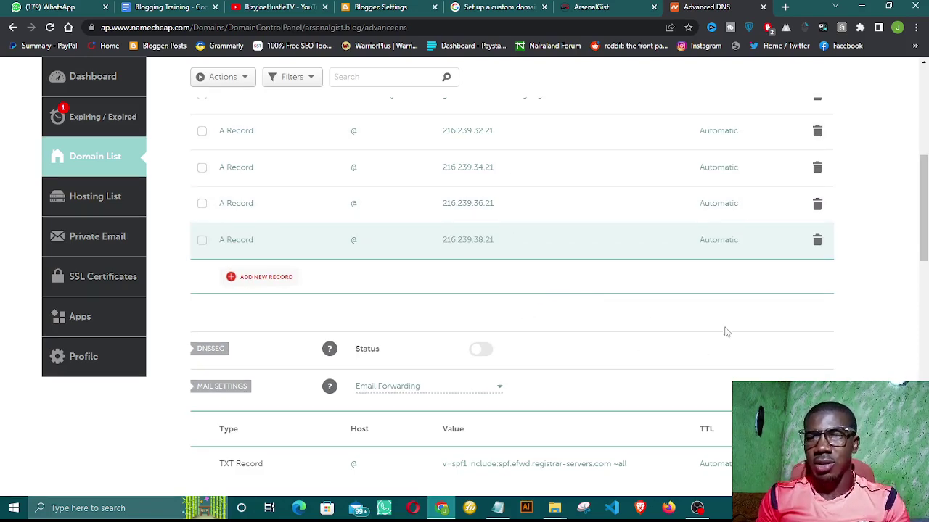
pyautogui.scroll(1, 614, 316)
pyautogui.scroll(3, 614, 315)
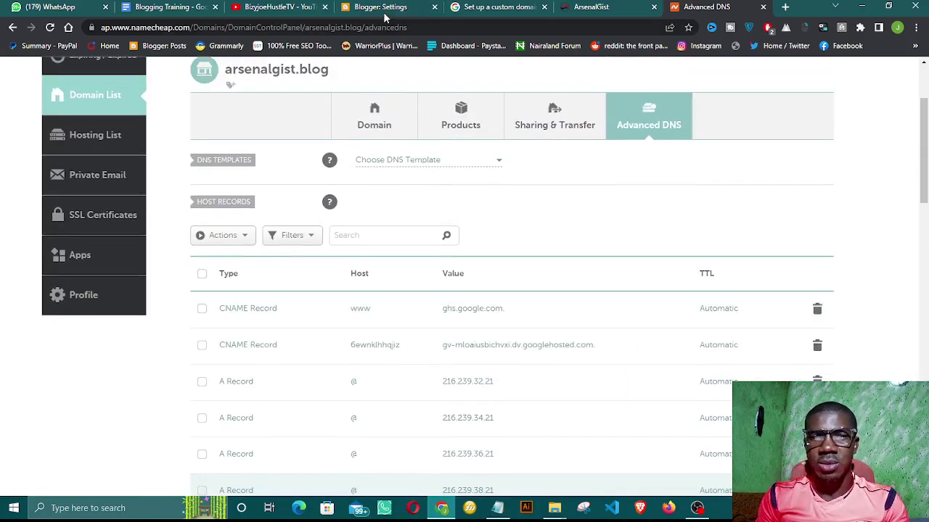
pyautogui.click(385, 9)
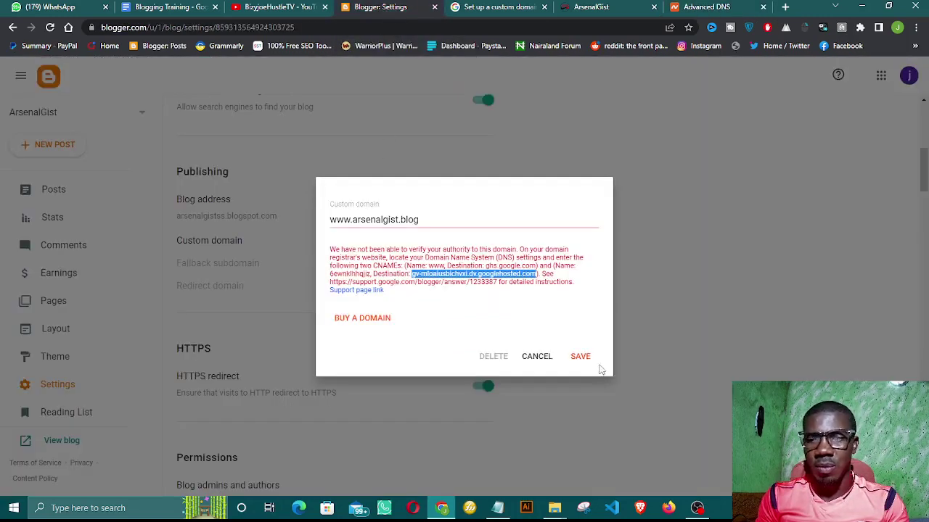
pyautogui.click(545, 320)
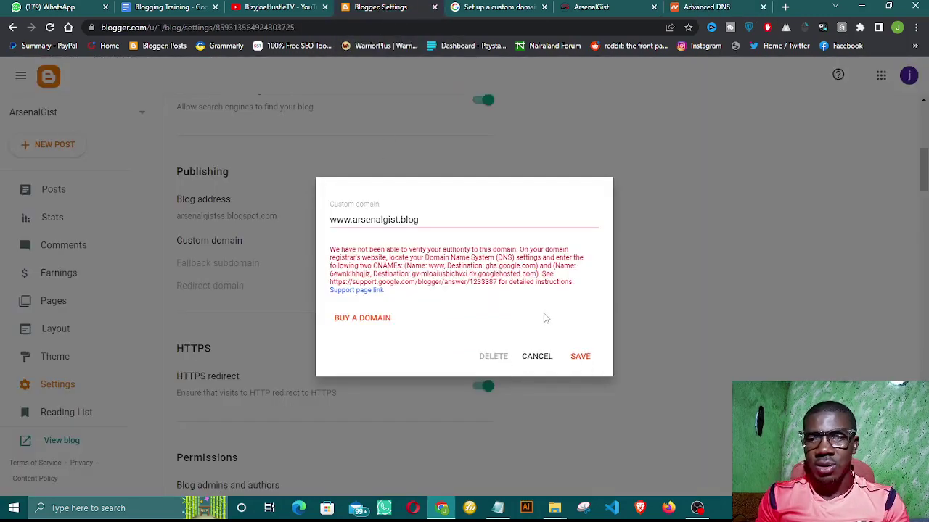
pyautogui.click(577, 358)
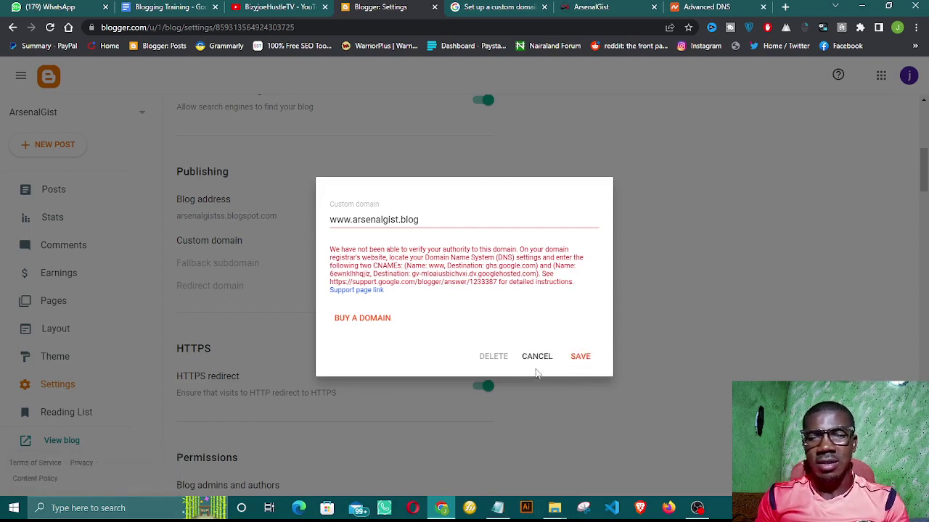
pyautogui.click(438, 223)
pyautogui.hotkey('ctrl', 'a')
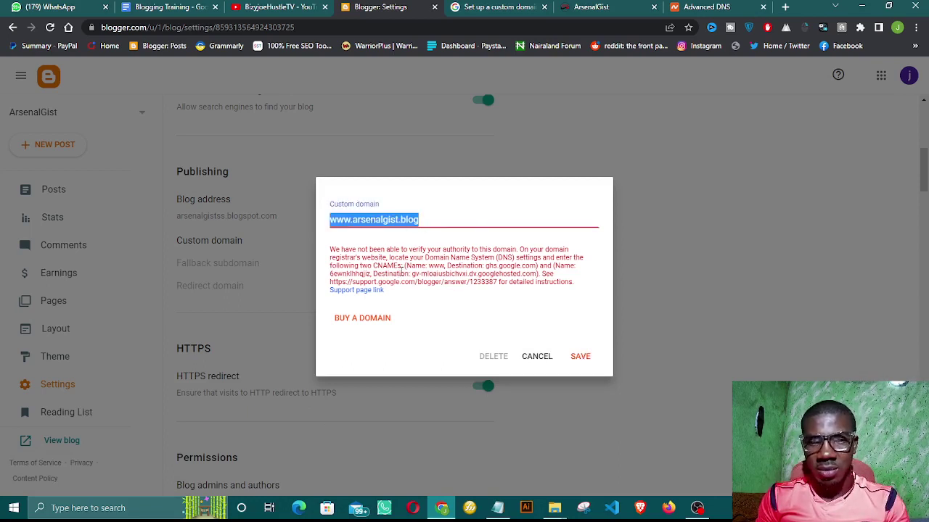
pyautogui.rightClick(392, 220)
pyautogui.click(419, 264)
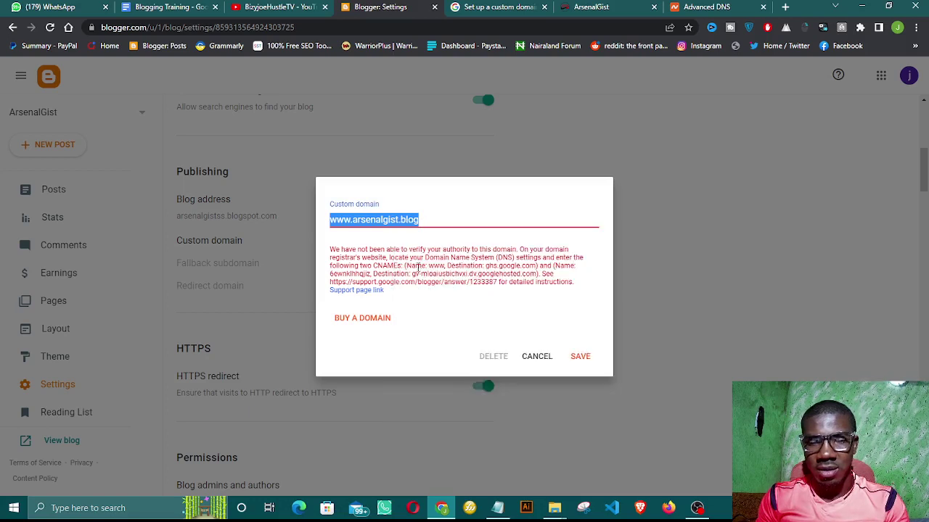
pyautogui.click(499, 214)
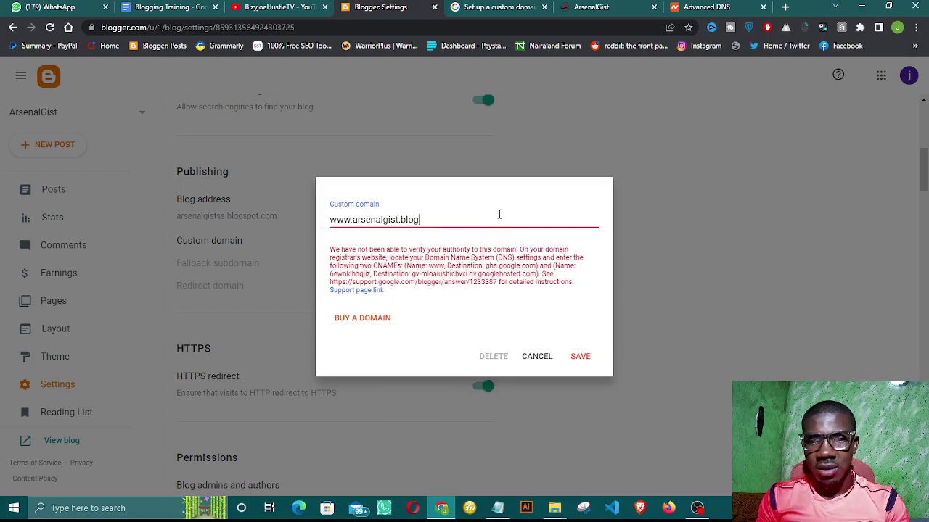
pyautogui.click(581, 357)
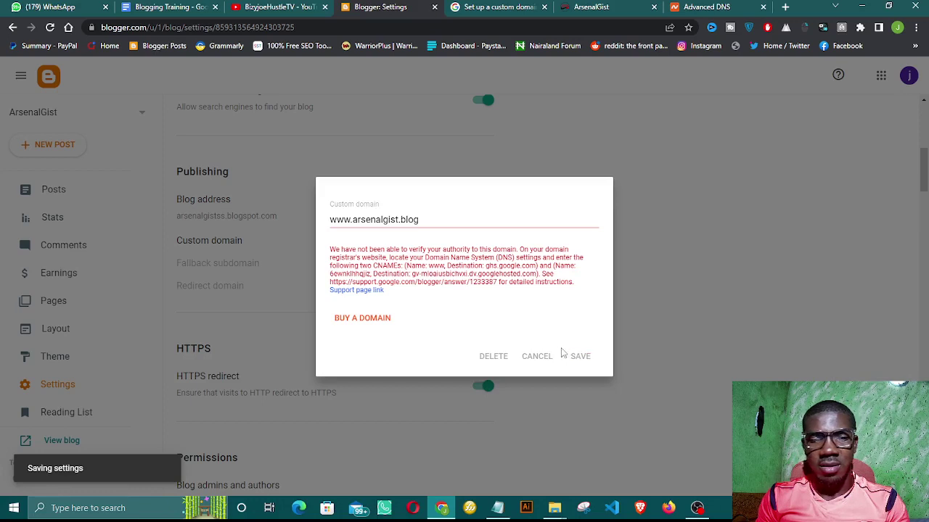
pyautogui.click(50, 28)
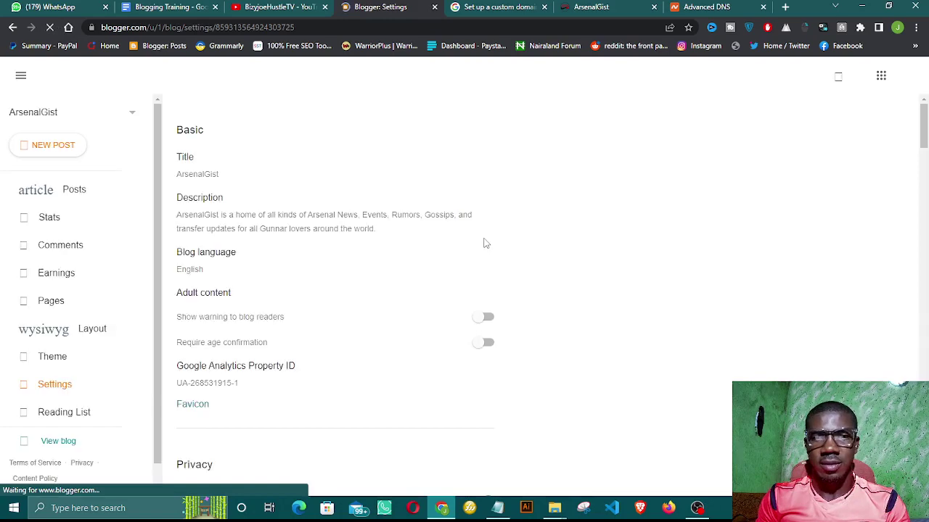
pyautogui.scroll(-5, 355, 311)
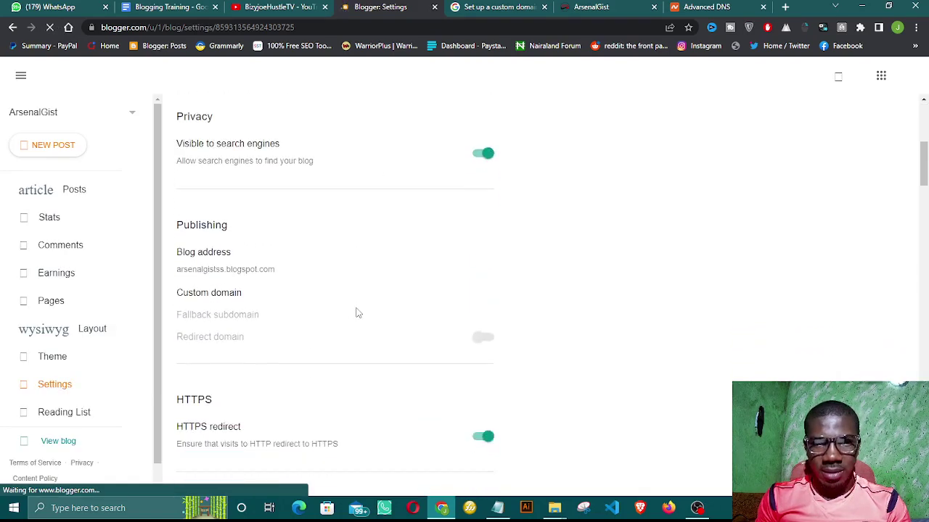
pyautogui.scroll(3, 355, 312)
pyautogui.scroll(-4, 355, 312)
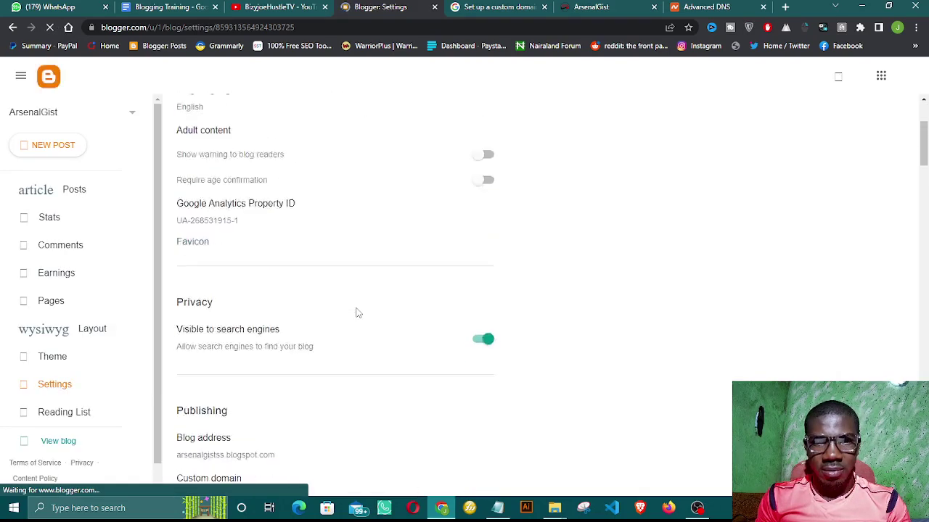
pyautogui.scroll(-2, 355, 312)
pyautogui.scroll(2, 356, 313)
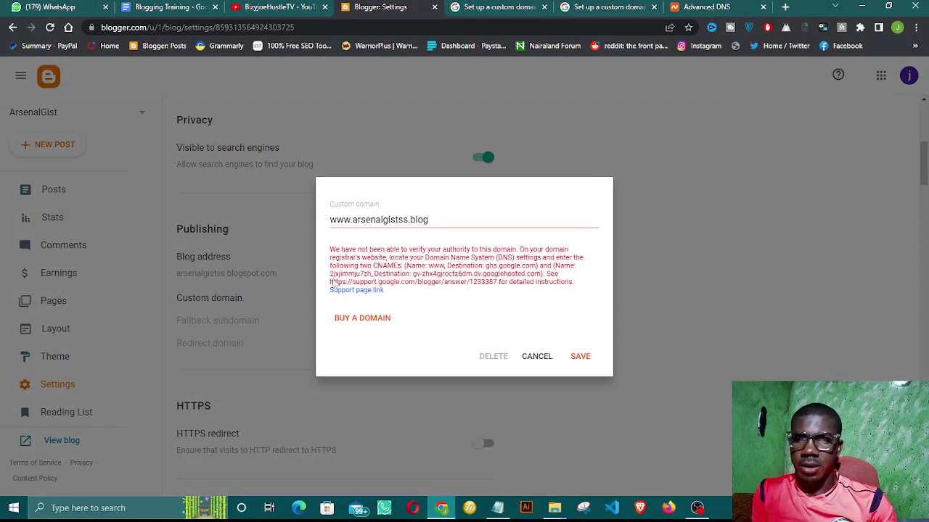
pyautogui.click(579, 357)
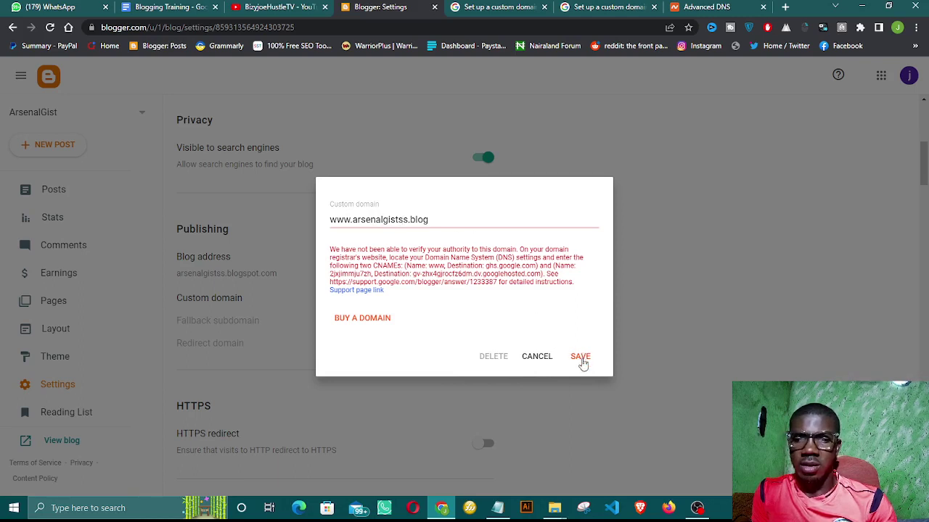
pyautogui.click(581, 360)
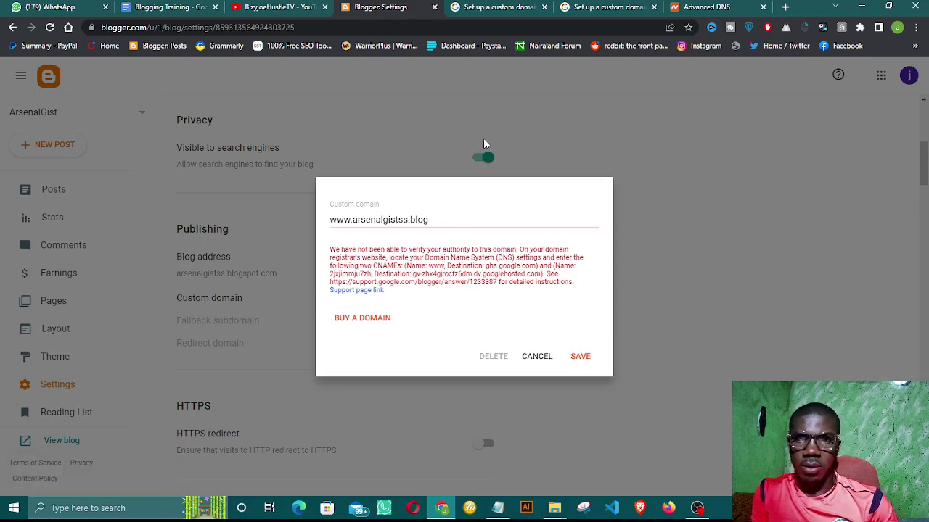
# Step: Switch to Blogger Help and review the instructions for connecting a non-Google domain and activating its DNS settings
pyautogui.click(483, 8)
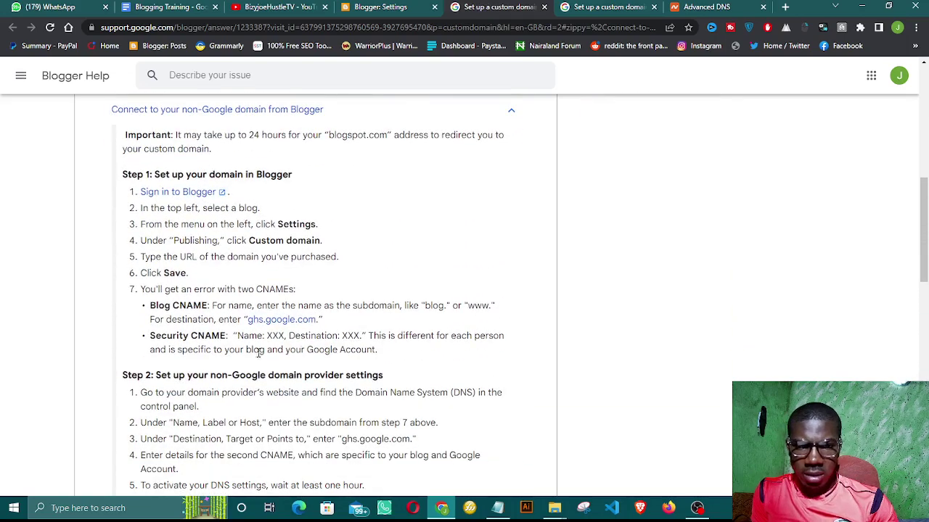
pyautogui.scroll(-2, 234, 353)
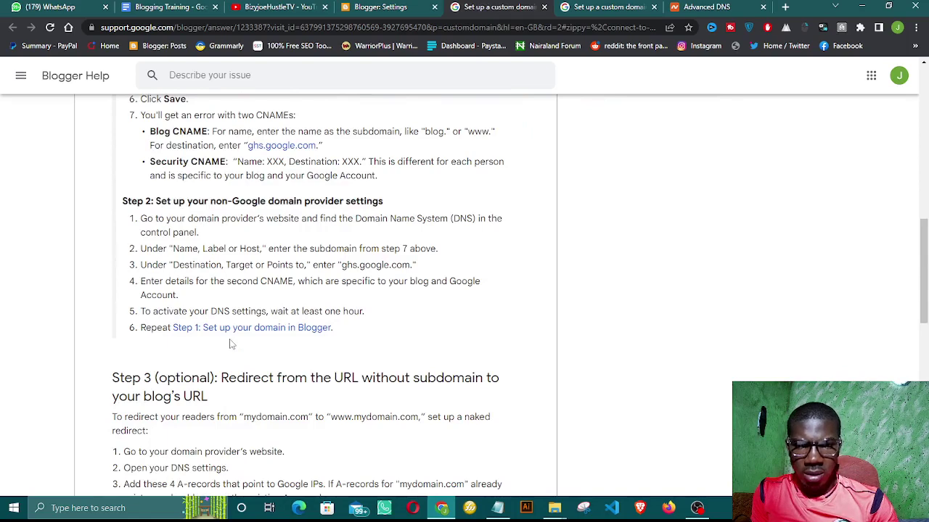
pyautogui.scroll(3, 231, 344)
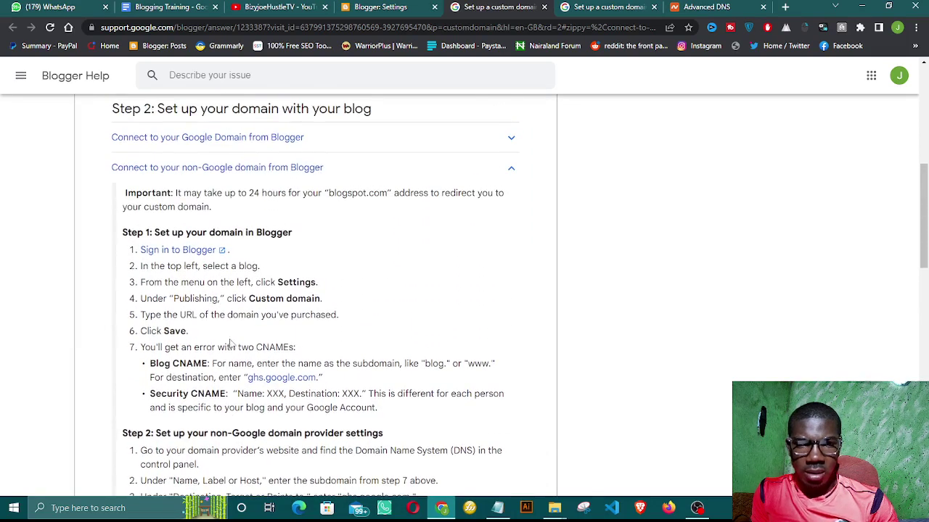
pyautogui.scroll(-2, 257, 218)
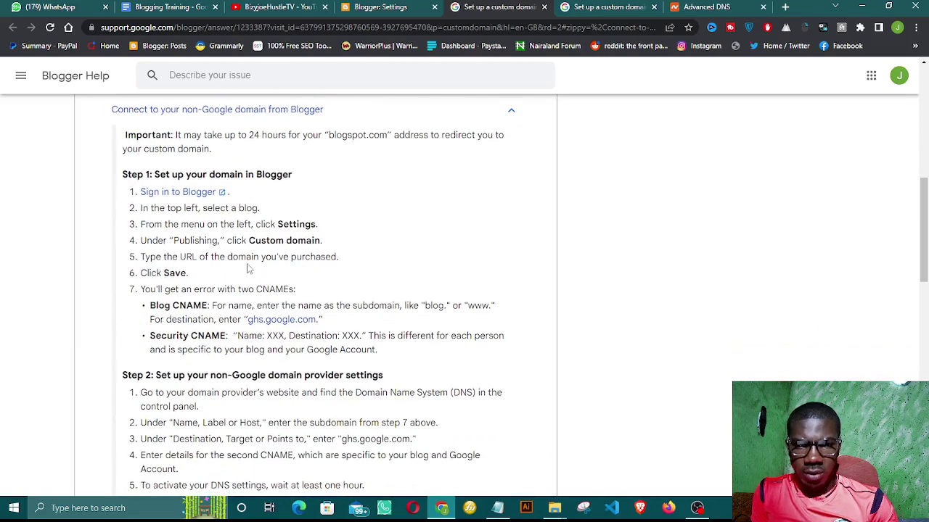
pyautogui.scroll(-1, 245, 275)
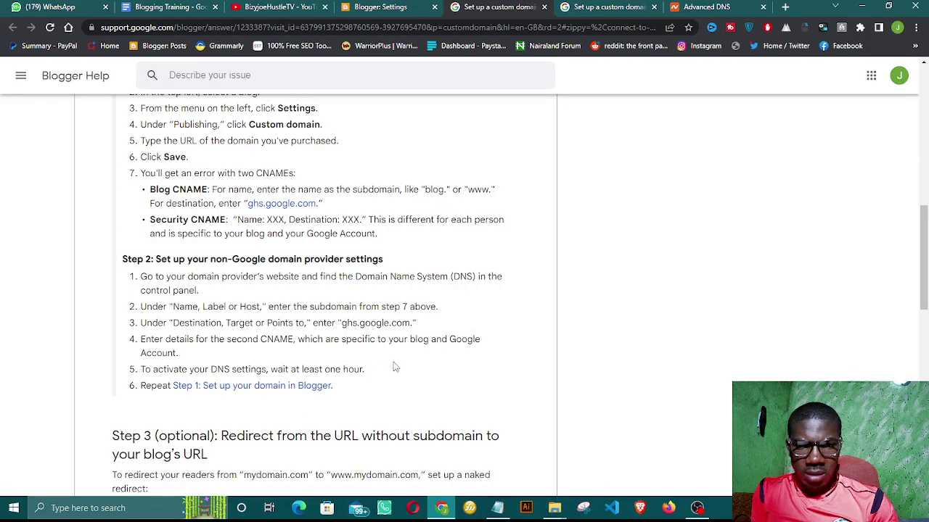
pyautogui.click(391, 9)
pyautogui.click(578, 359)
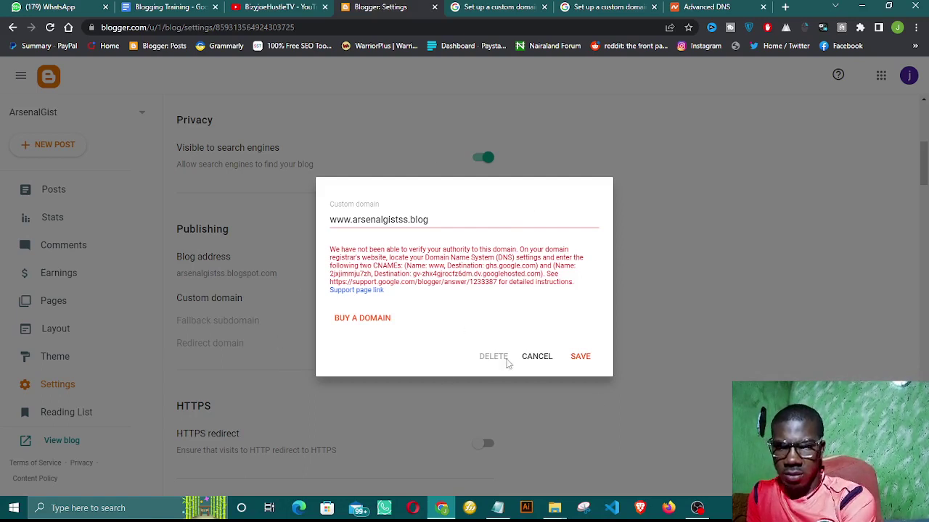
pyautogui.click(537, 357)
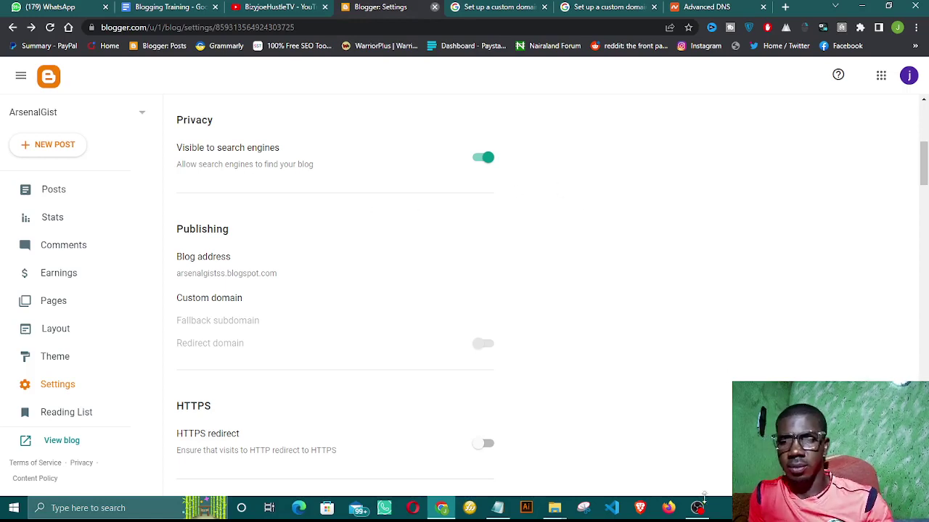
# Step: Close the Blogger settings page and switch to OBS
pyautogui.hotkey('ctrl', 'w')
pyautogui.click(697, 507)
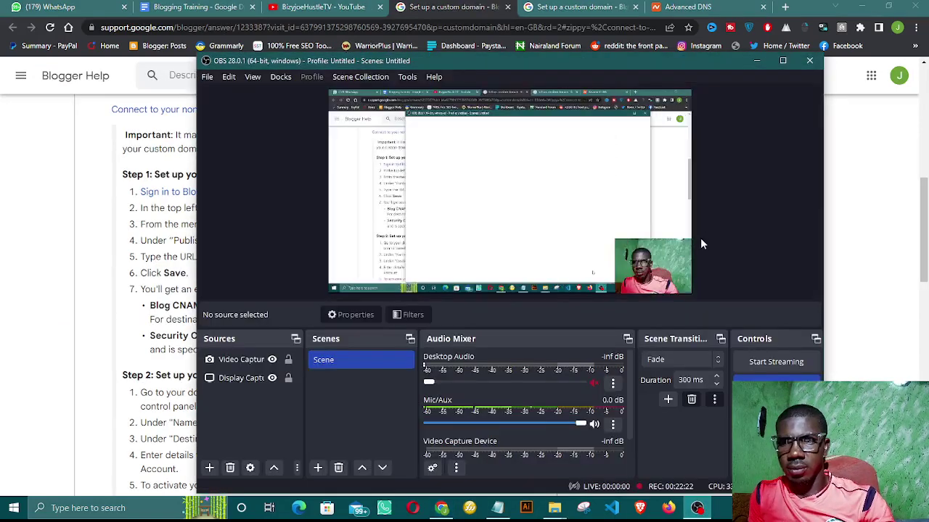